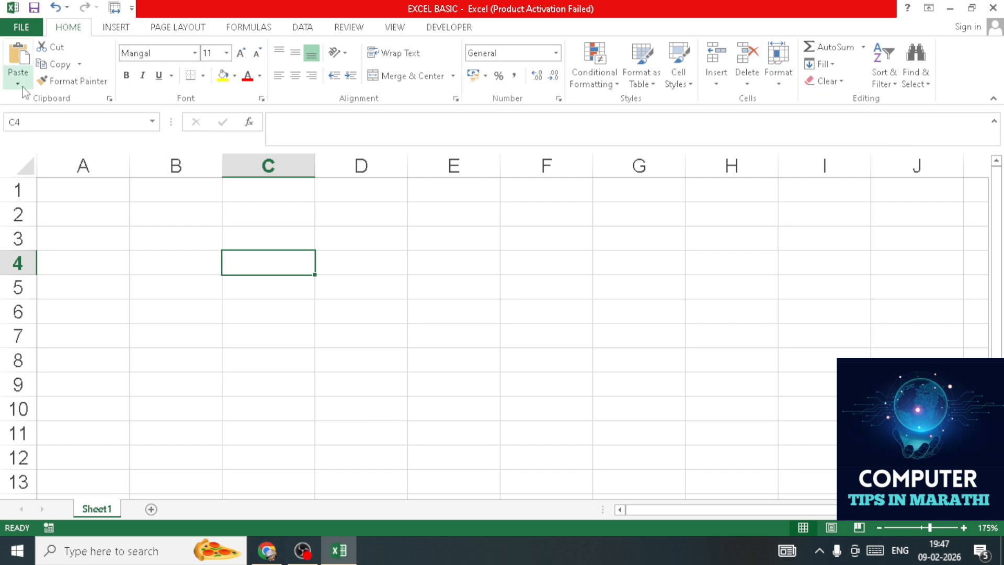
Enter a person's first name in capital letters in cell B4
click(271, 325)
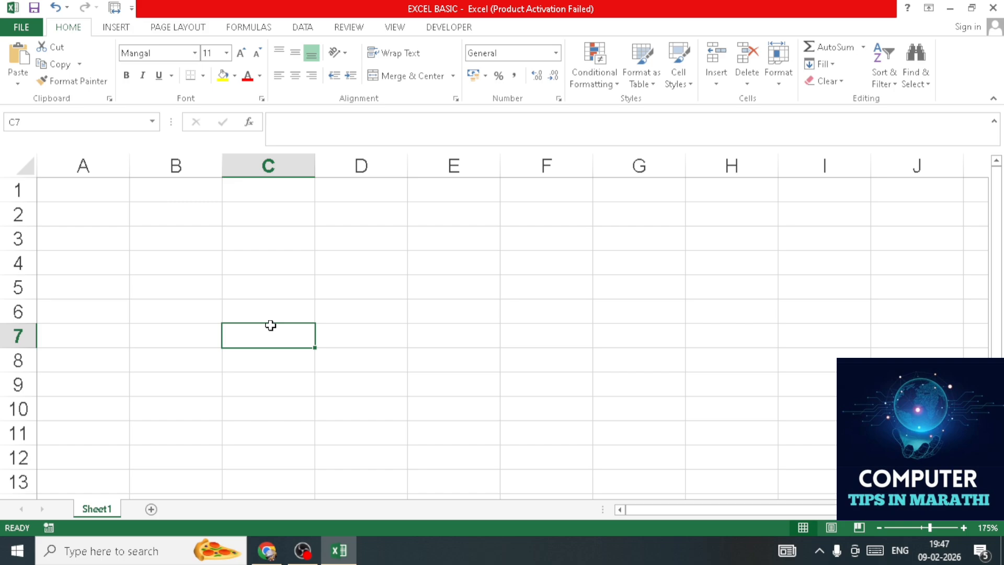
click(185, 267)
text(TE)
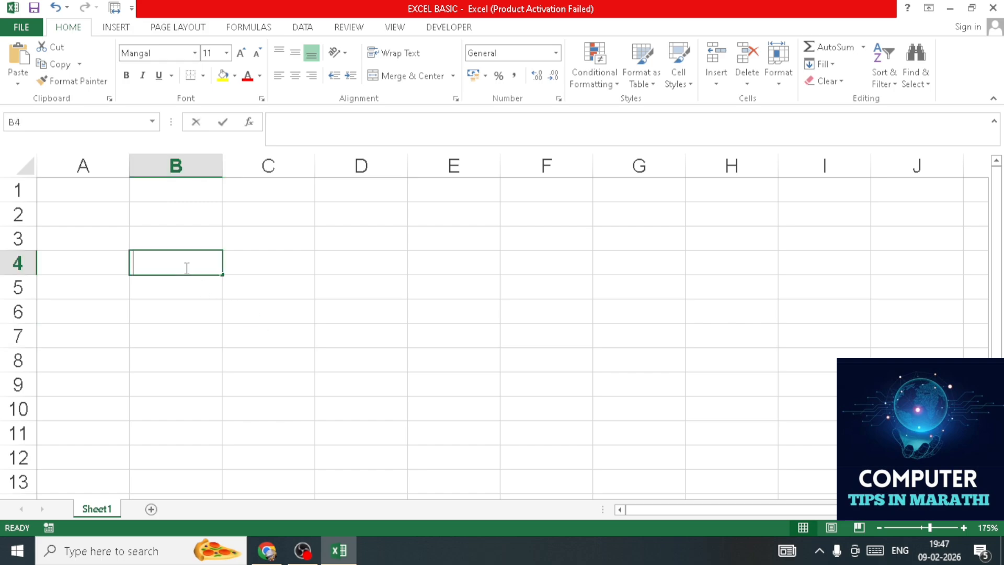
text(JAS)
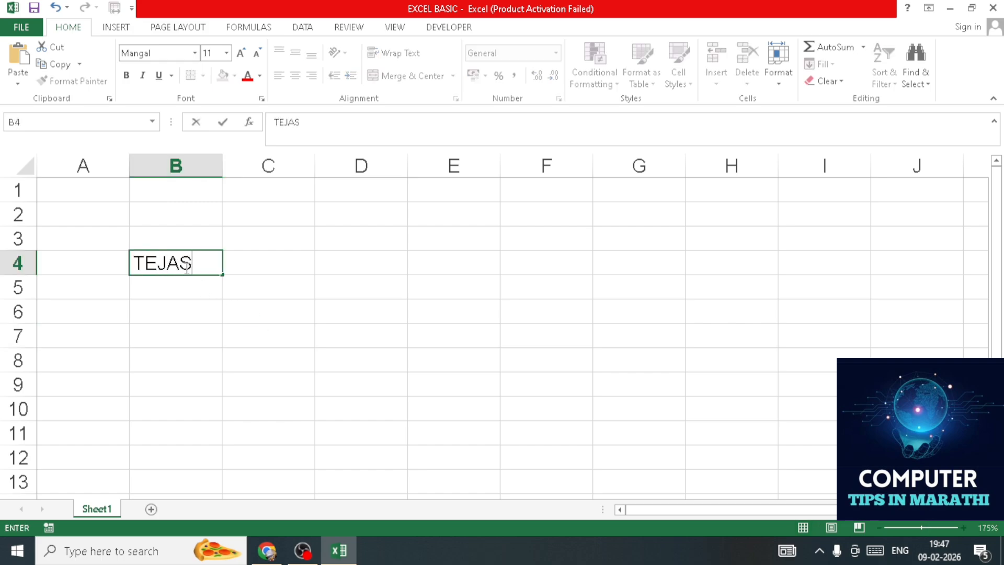
click(295, 403)
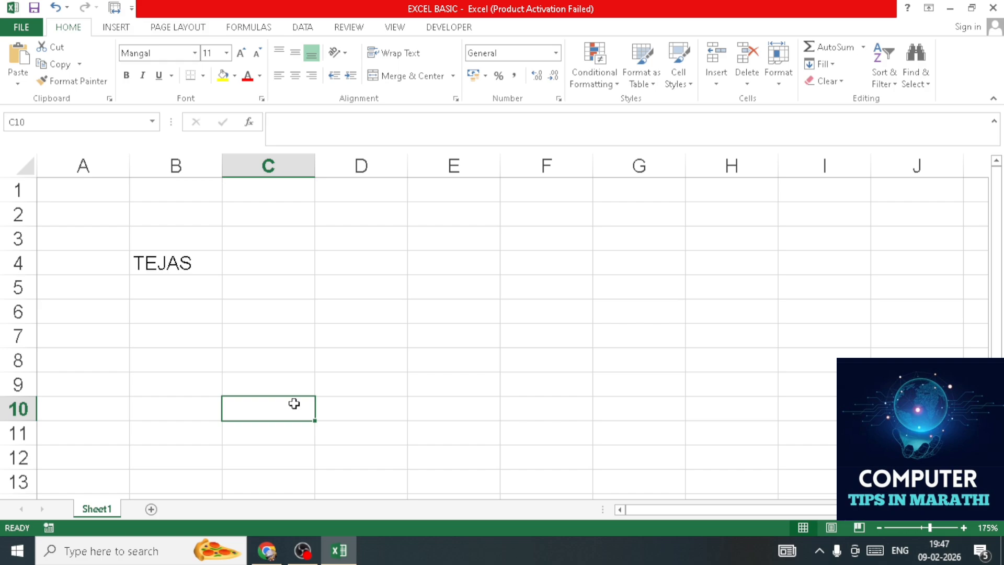
Copy the name in cell B4 and paste it into cell D5
click(171, 263)
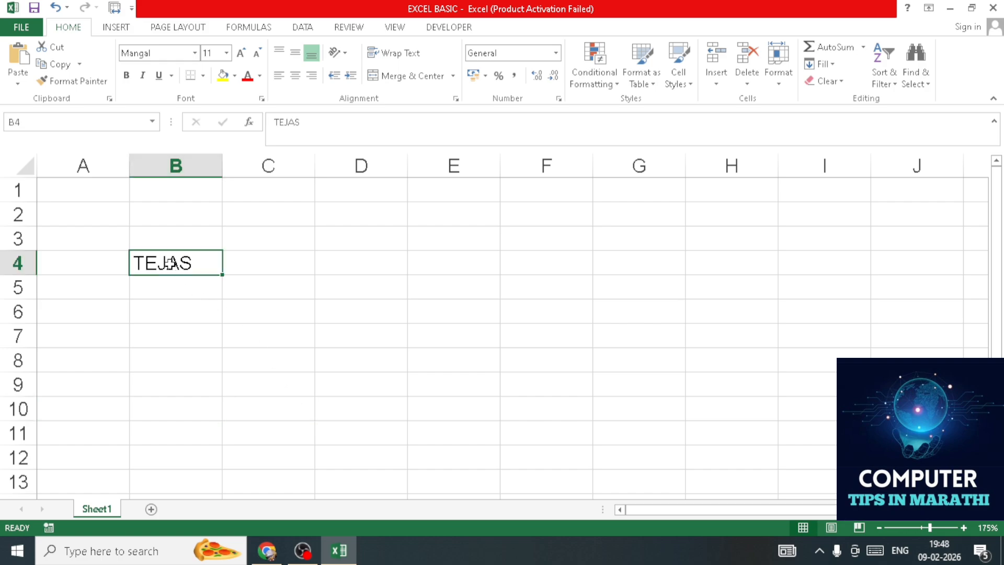
key(ctrl+c)
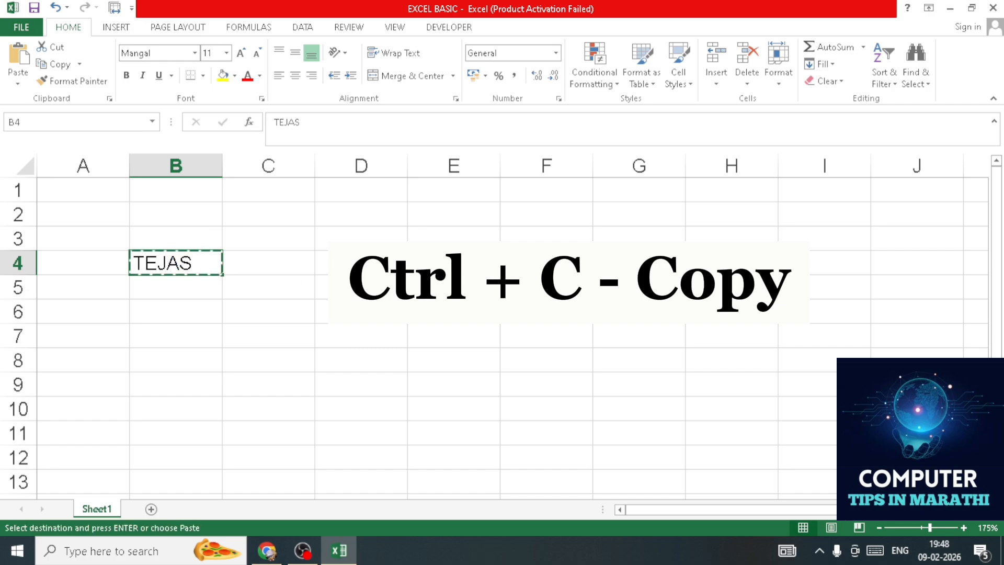
click(361, 287)
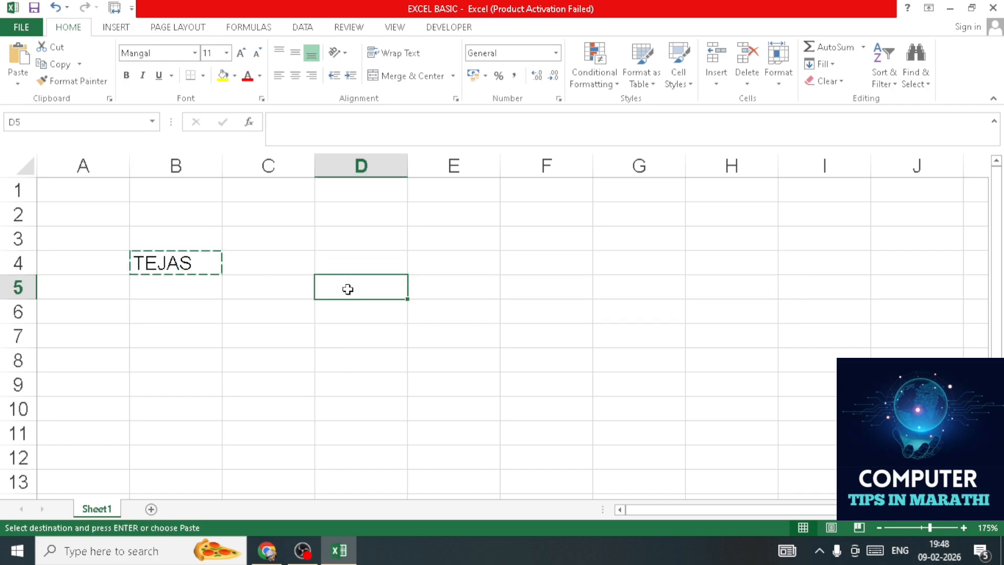
key(ctrl+v)
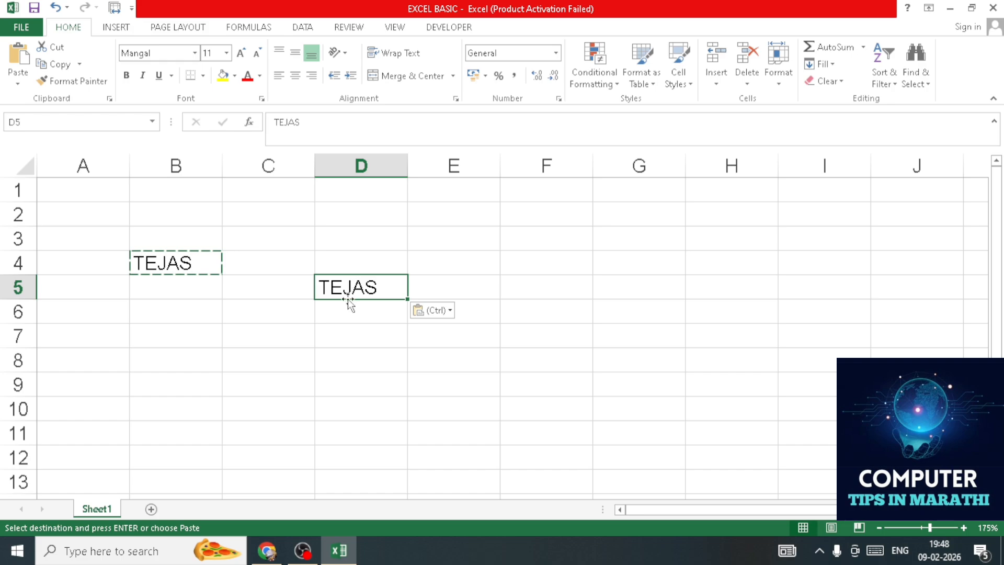
Enter a different first name in capital letters in cell C7
click(339, 334)
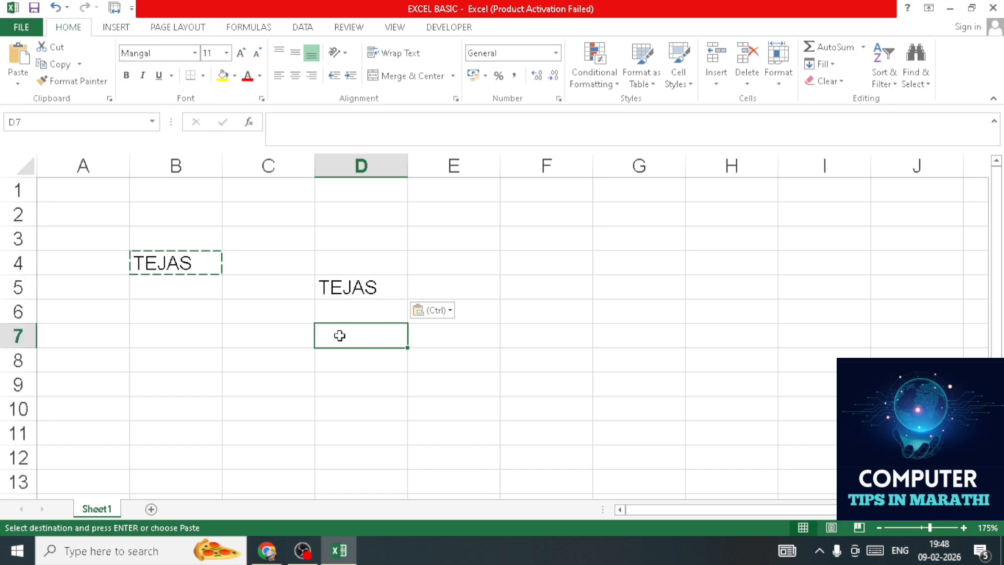
click(235, 377)
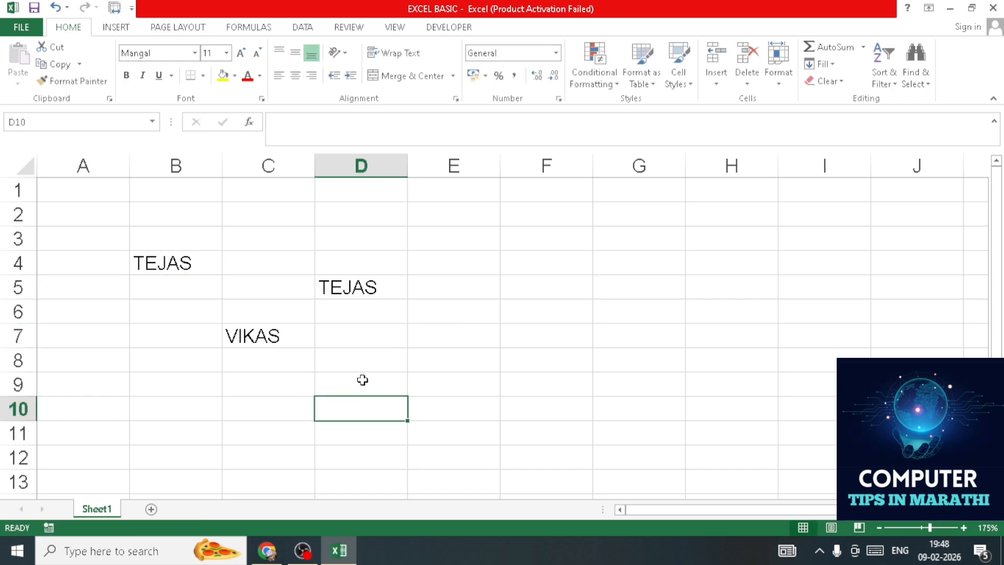
click(361, 380)
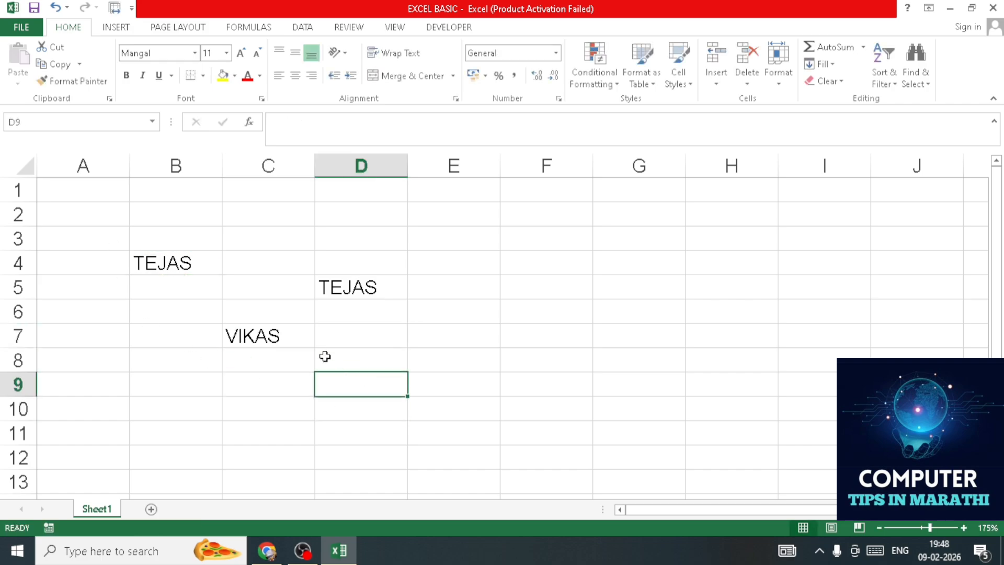
click(374, 400)
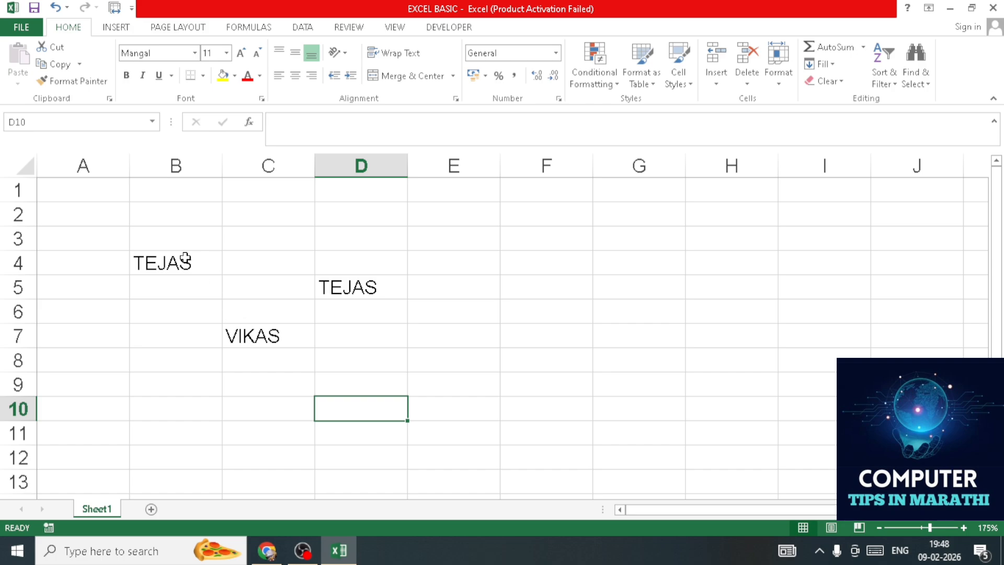
click(152, 267)
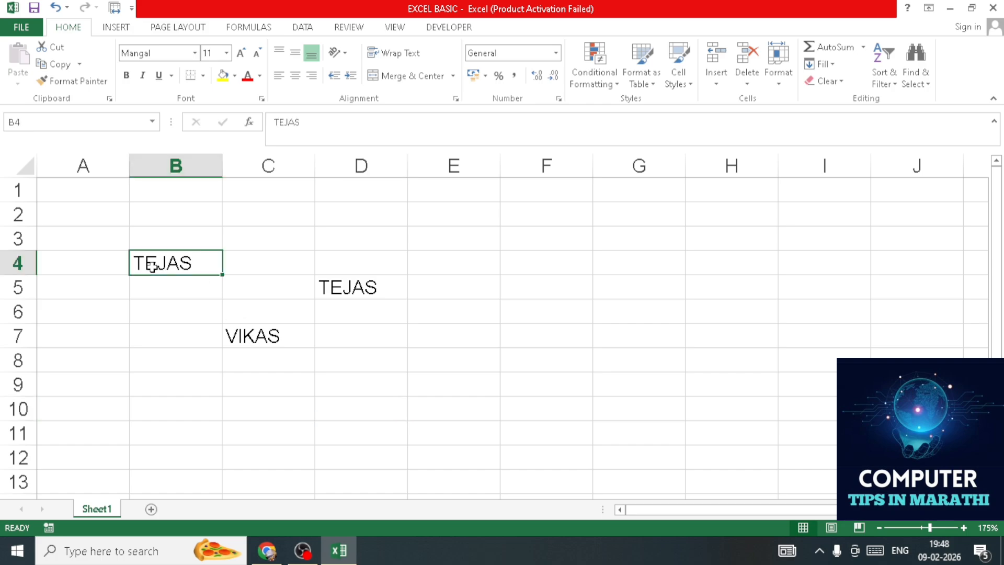
click(365, 286)
click(373, 379)
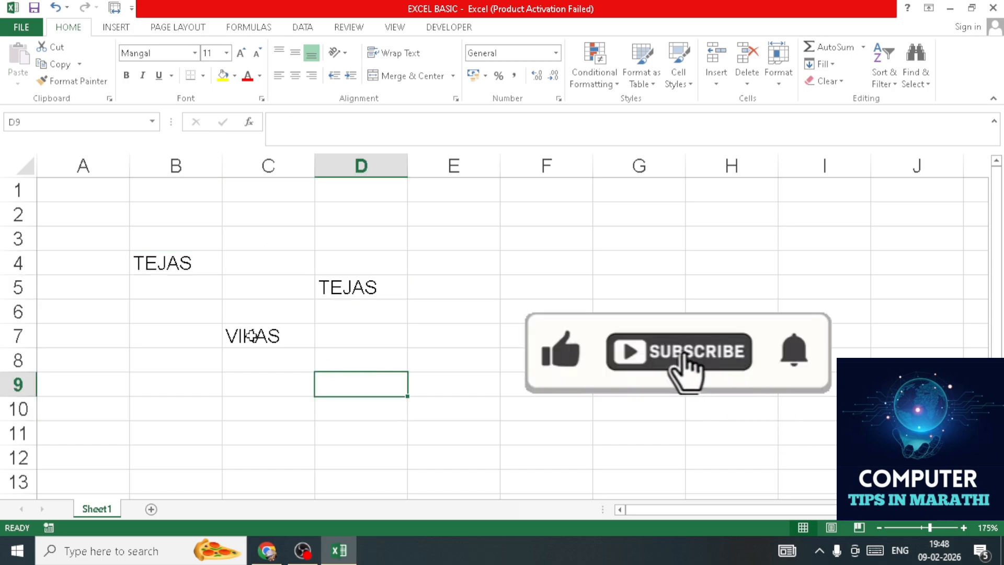
Cut the name from cell C7 and paste it into cell D2
click(252, 337)
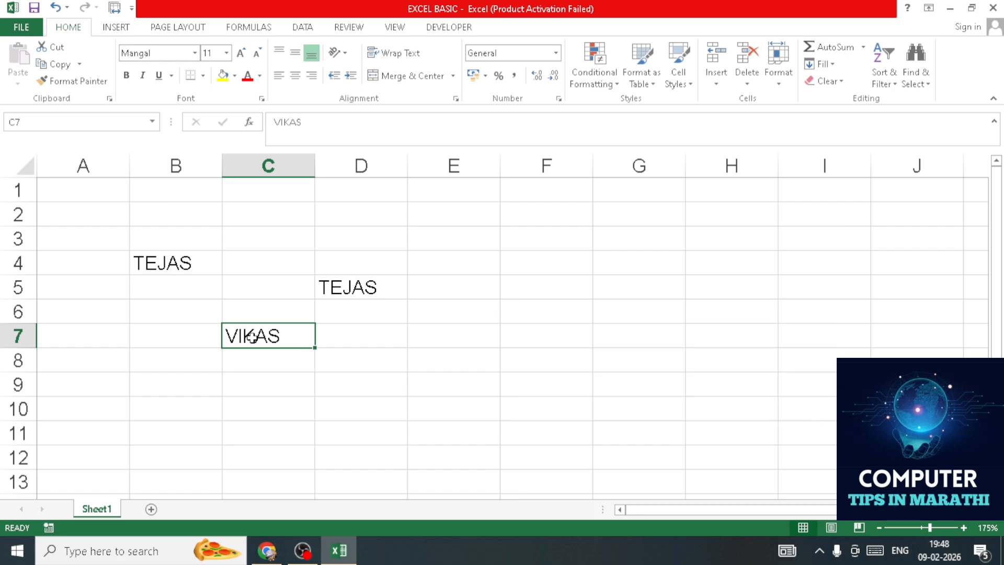
drag(309, 398, 317, 399)
click(260, 336)
key(ctrl+c)
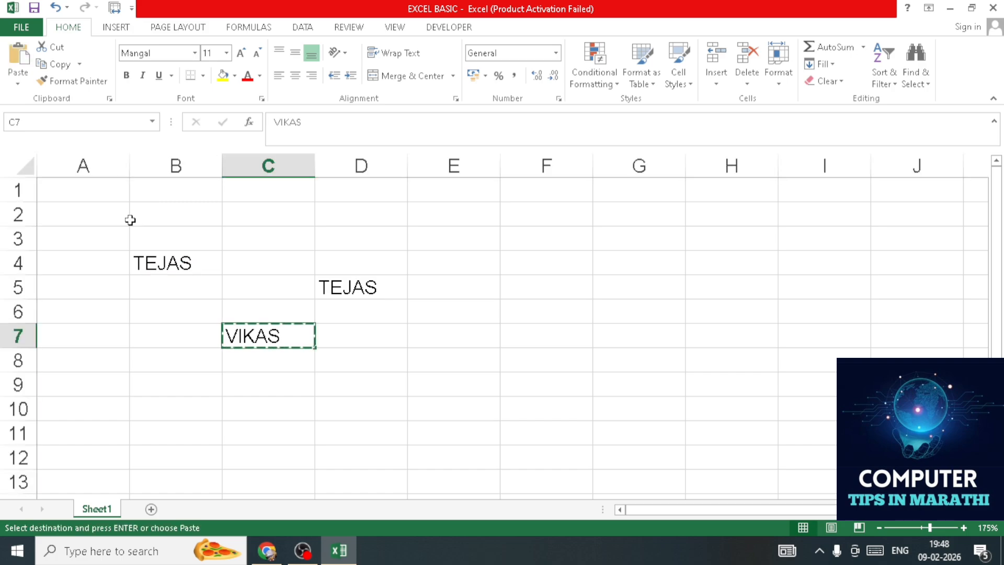
click(354, 356)
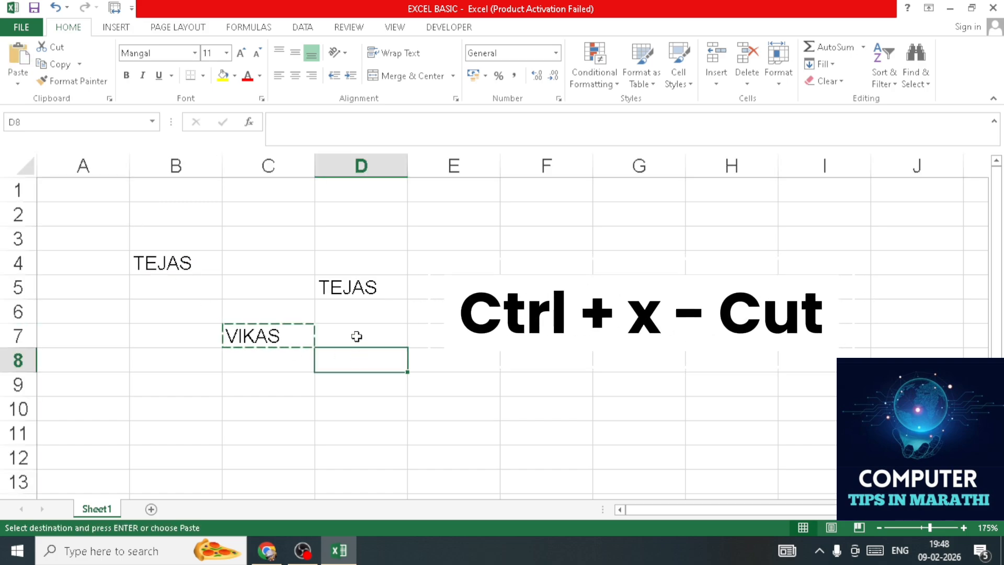
click(354, 213)
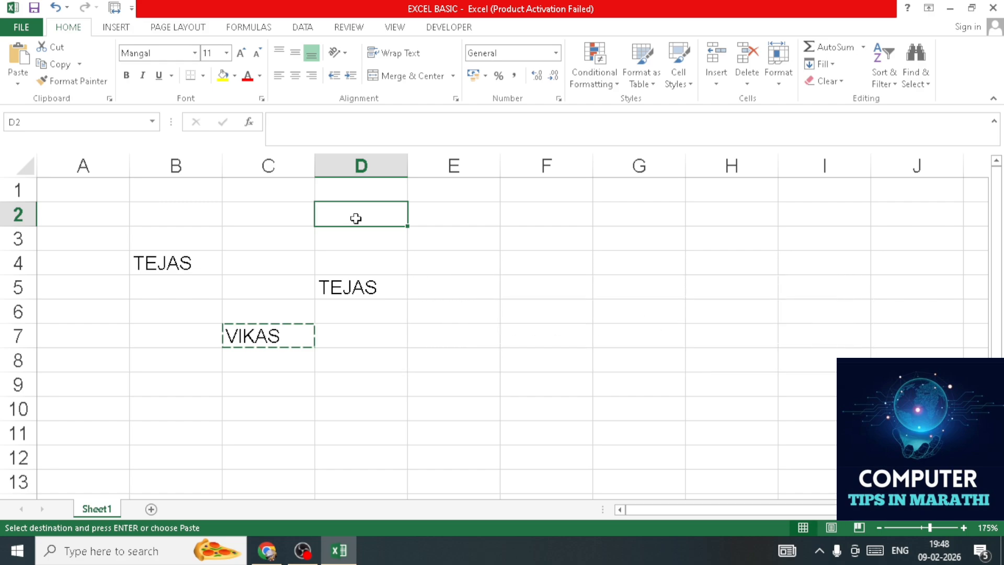
key(ctrl+v)
click(384, 364)
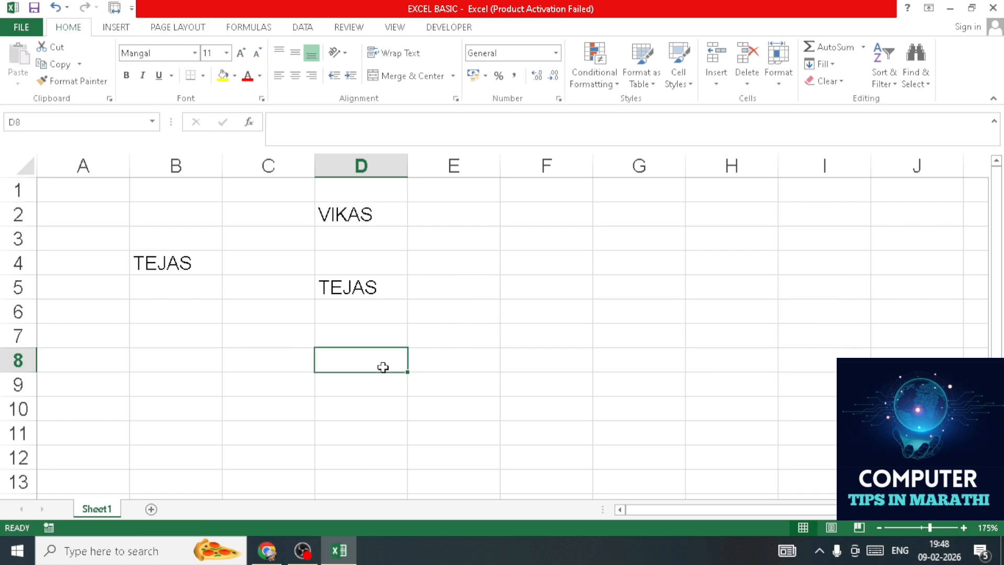
click(246, 332)
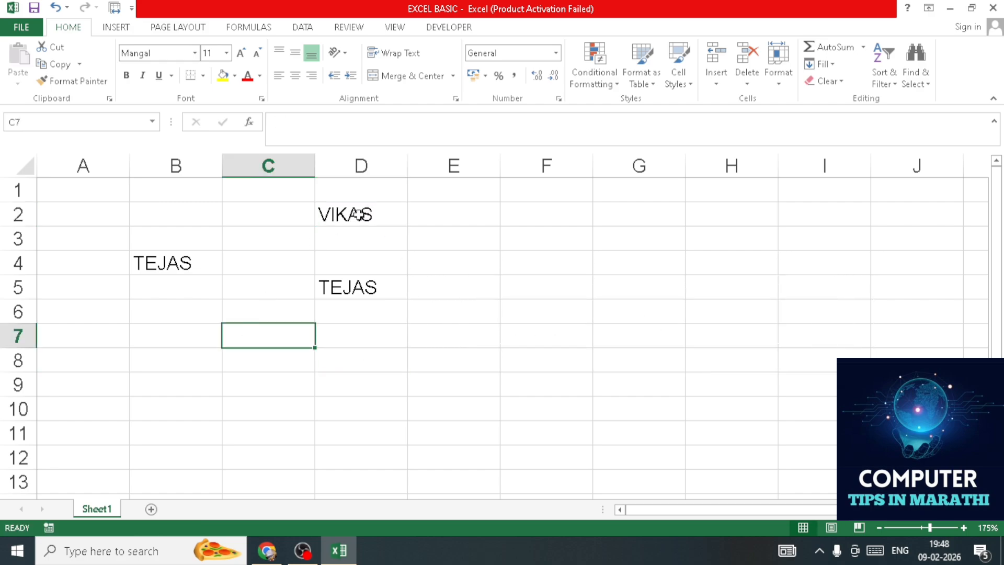
click(337, 215)
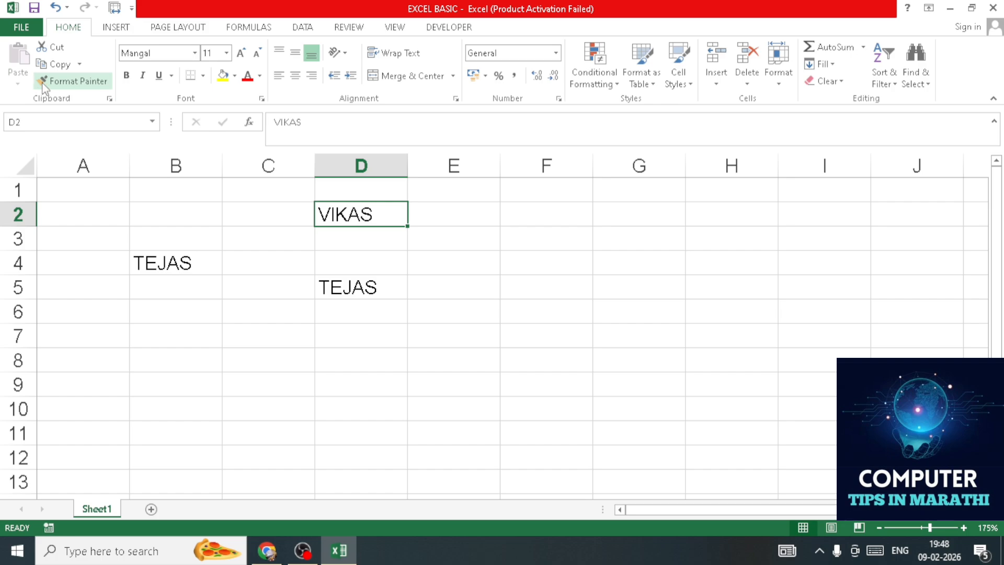
click(442, 358)
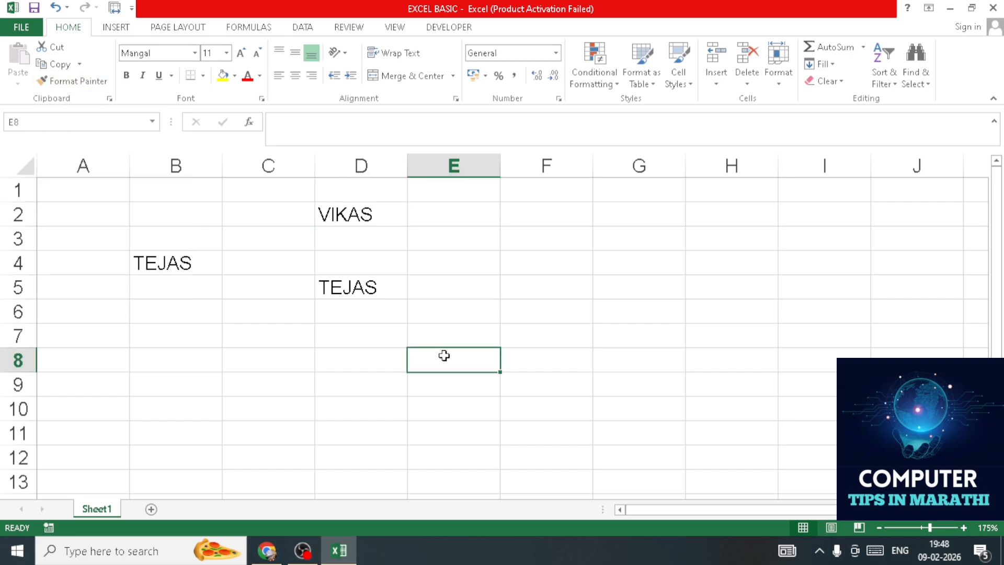
click(332, 390)
drag(353, 336, 581, 336)
Make the text in cell D5 bold, italic and underlined, and give the cell a yellow fill
click(358, 282)
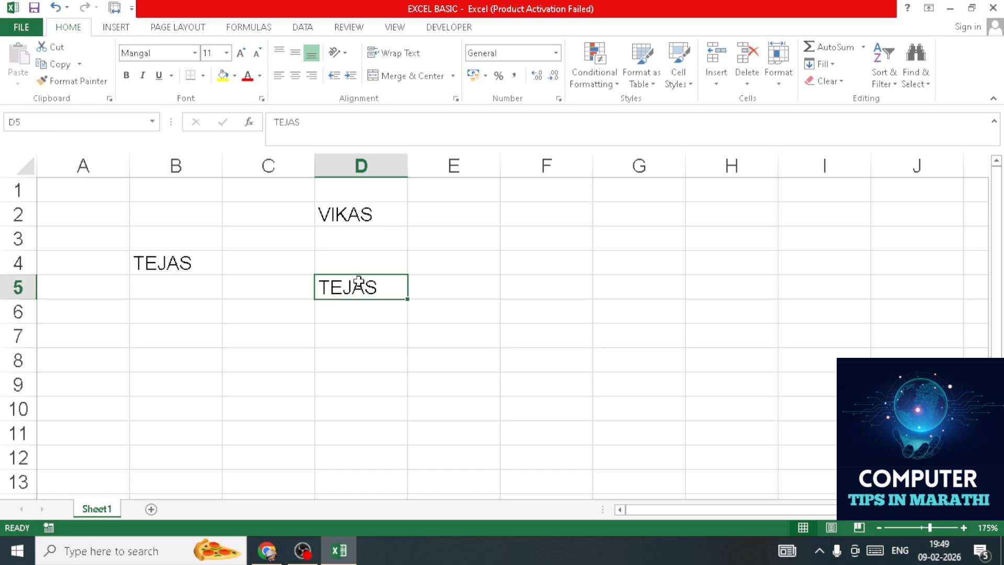
click(126, 75)
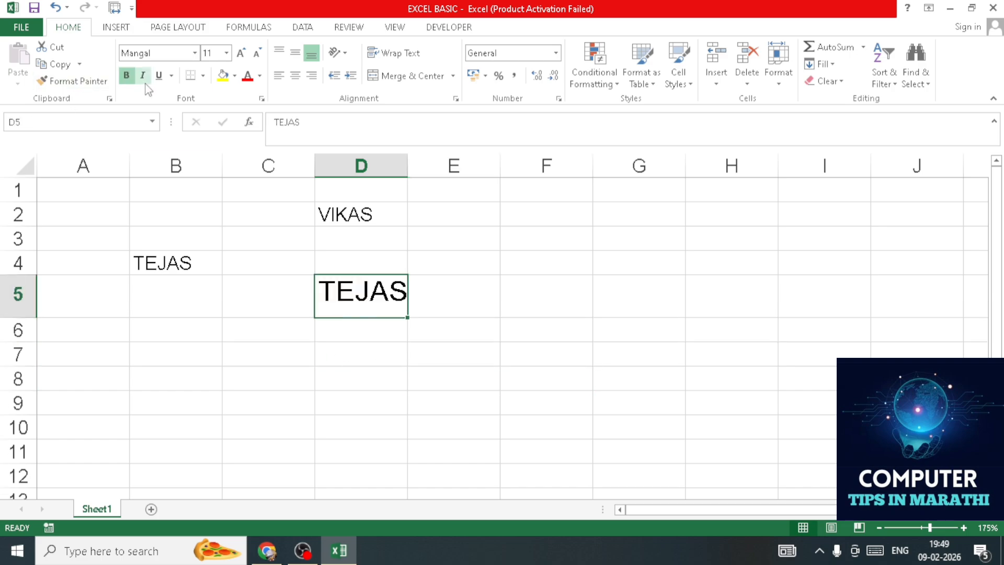
click(143, 76)
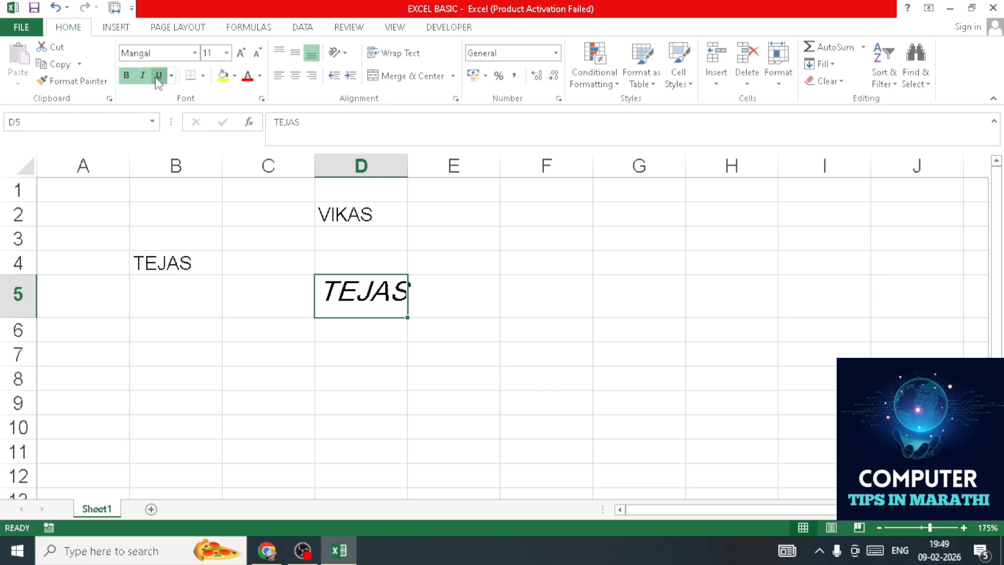
click(159, 77)
click(223, 76)
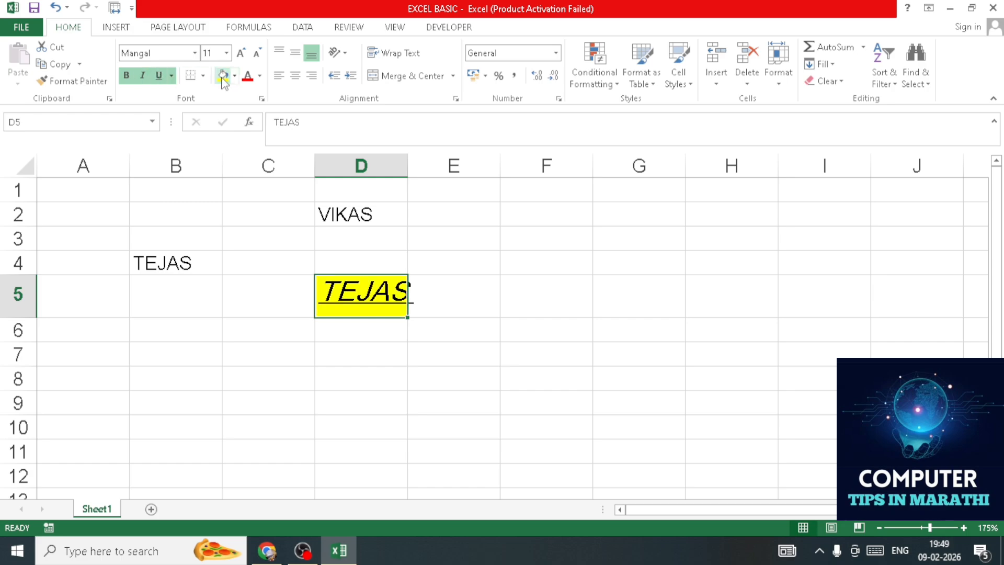
Try a lighter orange font colour on the text in cell D5 and restore it to black
click(260, 76)
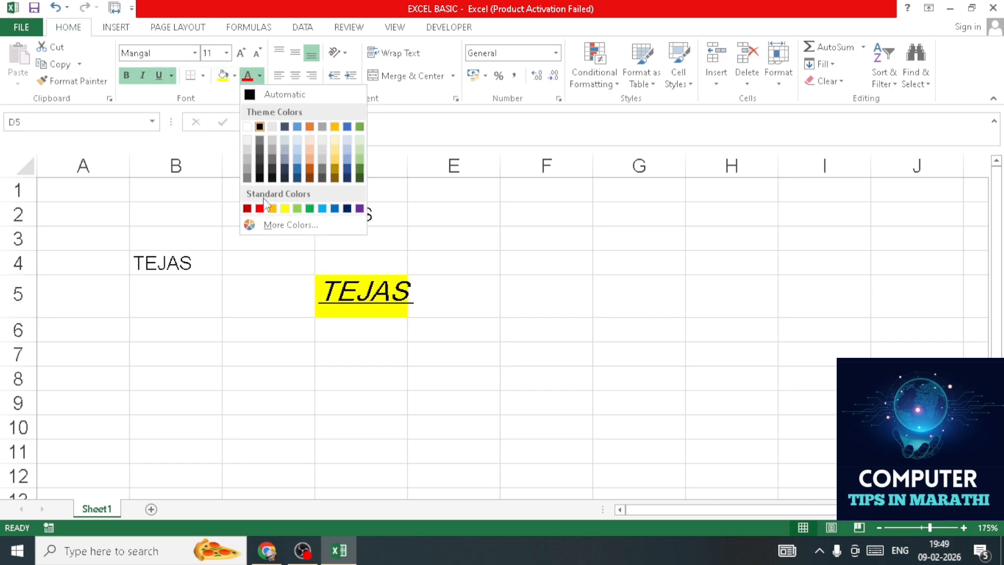
click(310, 162)
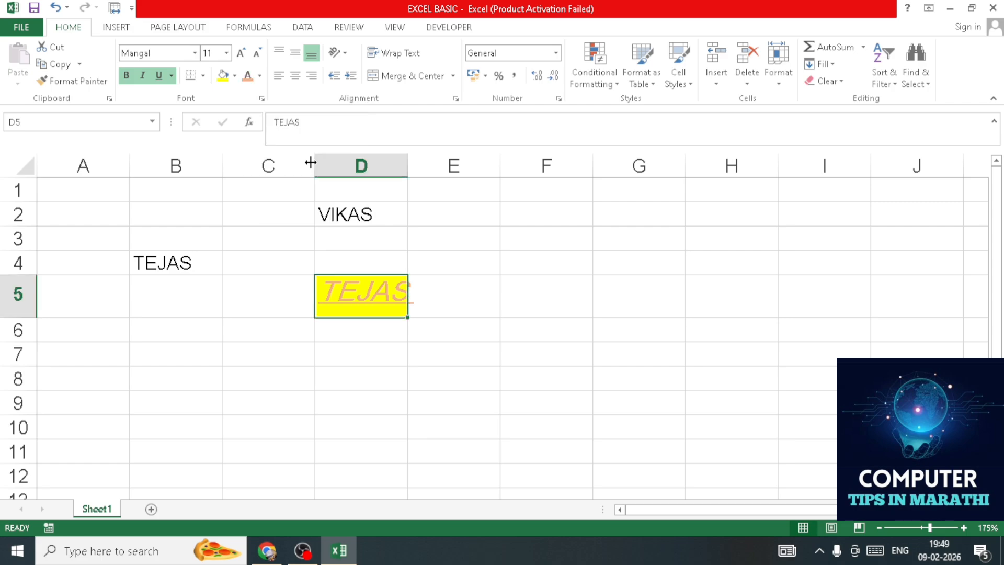
click(259, 77)
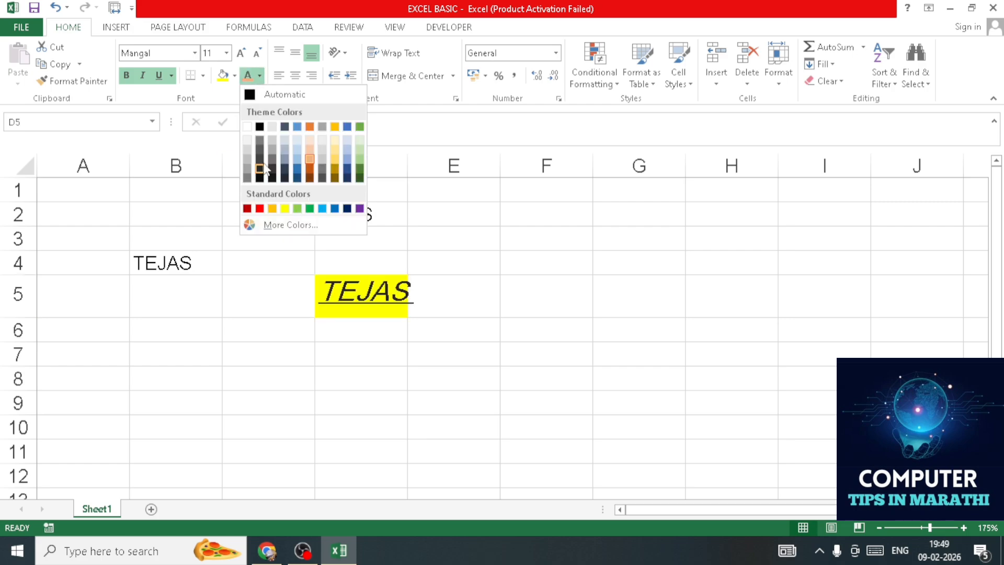
click(258, 128)
Widen column D so that the formatted text in D5 fits inside its cell
drag(408, 166, 437, 199)
click(490, 345)
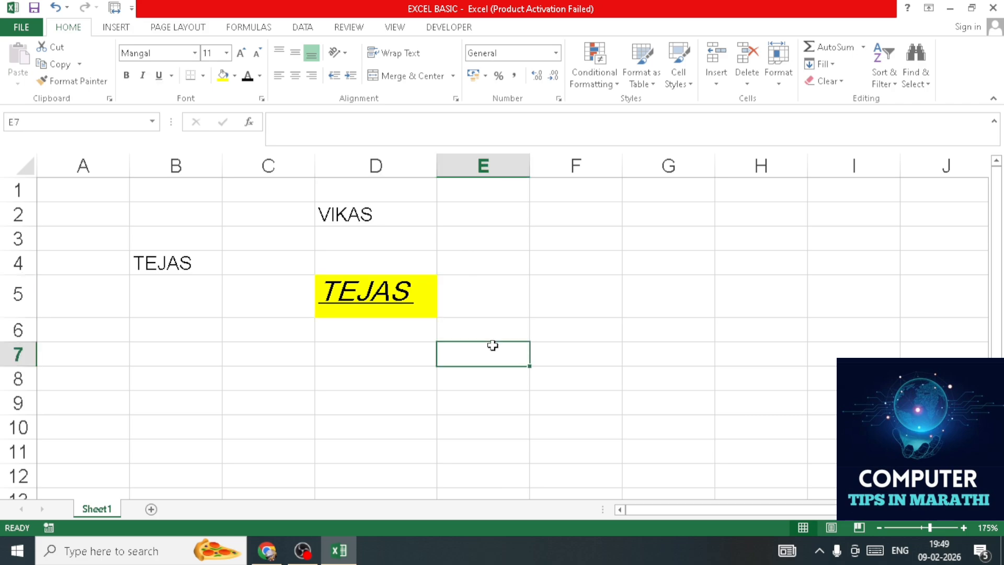
click(368, 294)
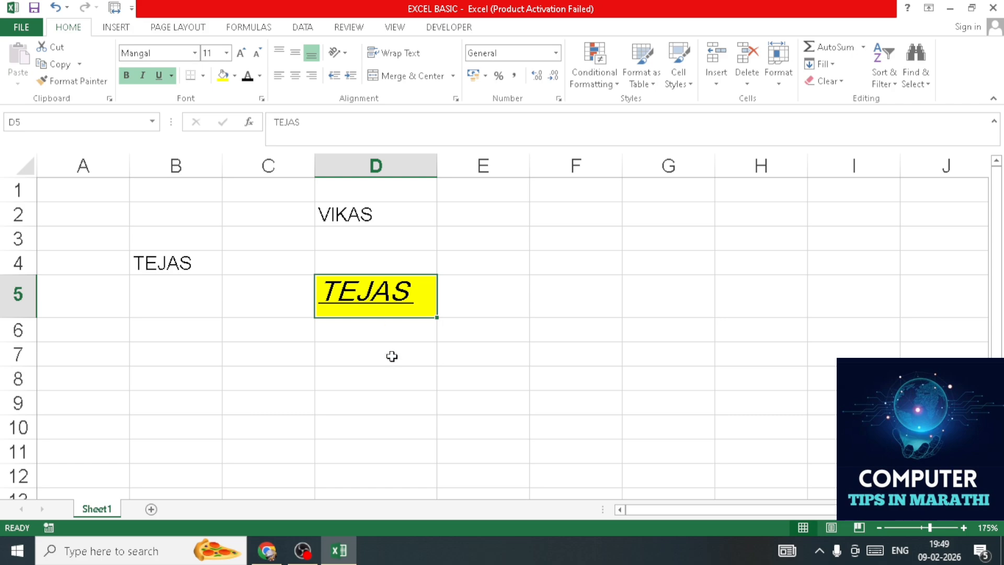
click(393, 356)
Copy the formatting of cell D5 onto the name in cell D2 with Format Painter
click(351, 297)
click(43, 81)
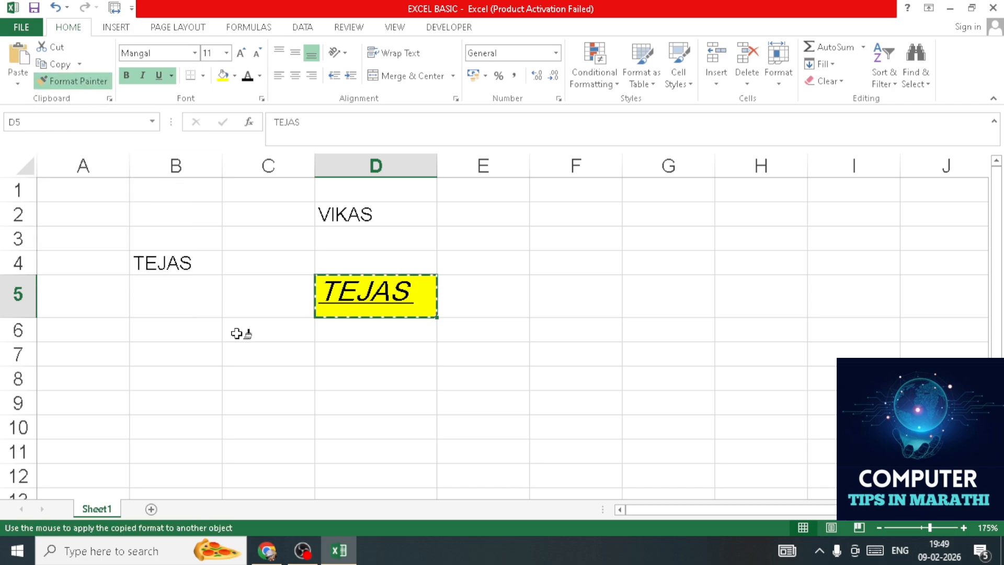
click(348, 214)
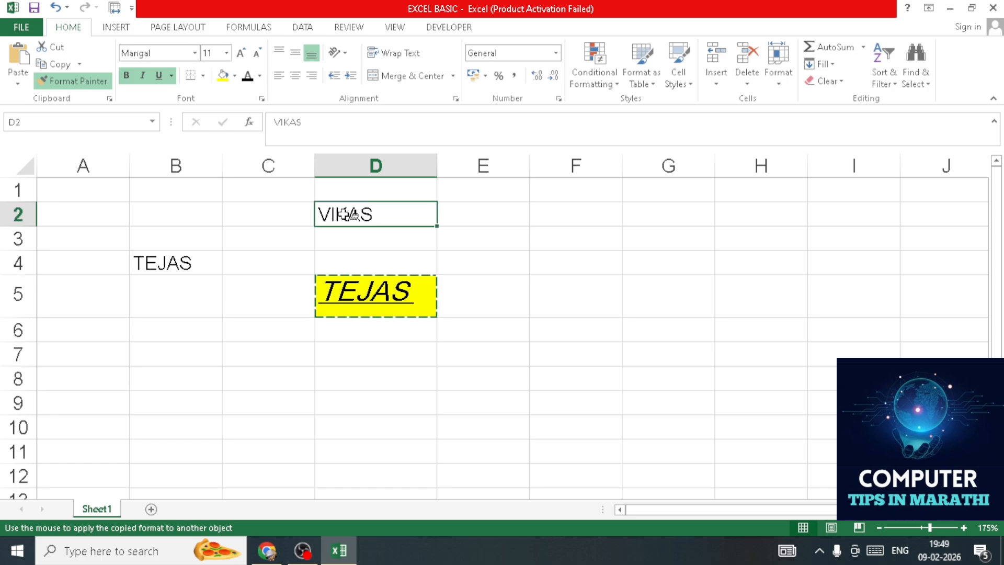
click(482, 353)
click(343, 317)
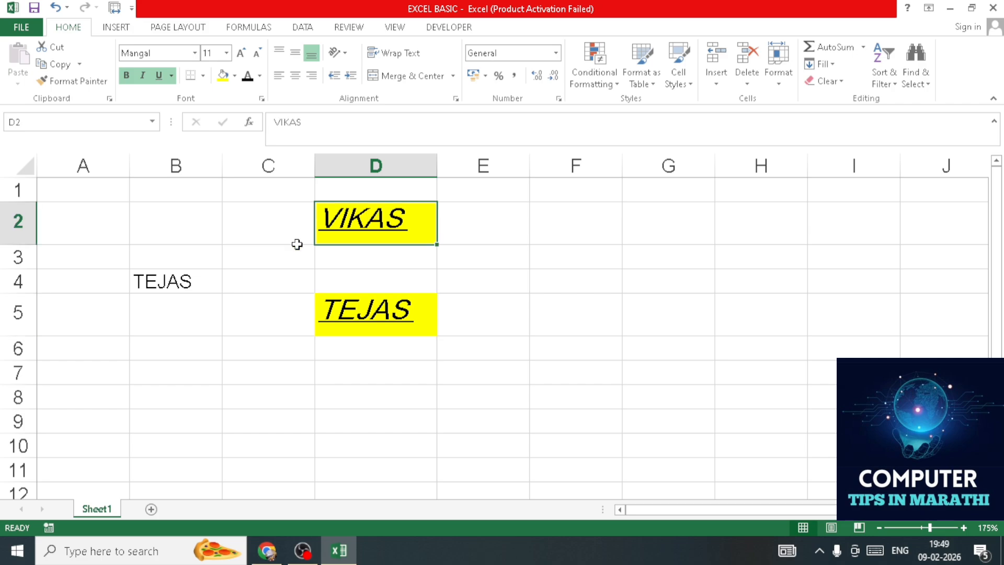
click(214, 351)
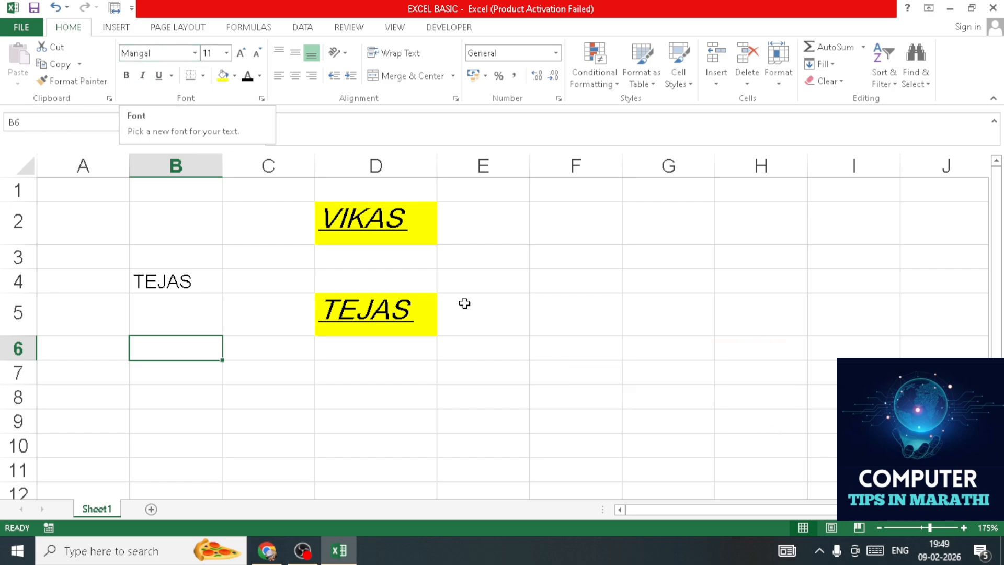
Enter four sample first names in cells C16 to C19, one per row
click(473, 355)
scroll(162, 365, down, 3)
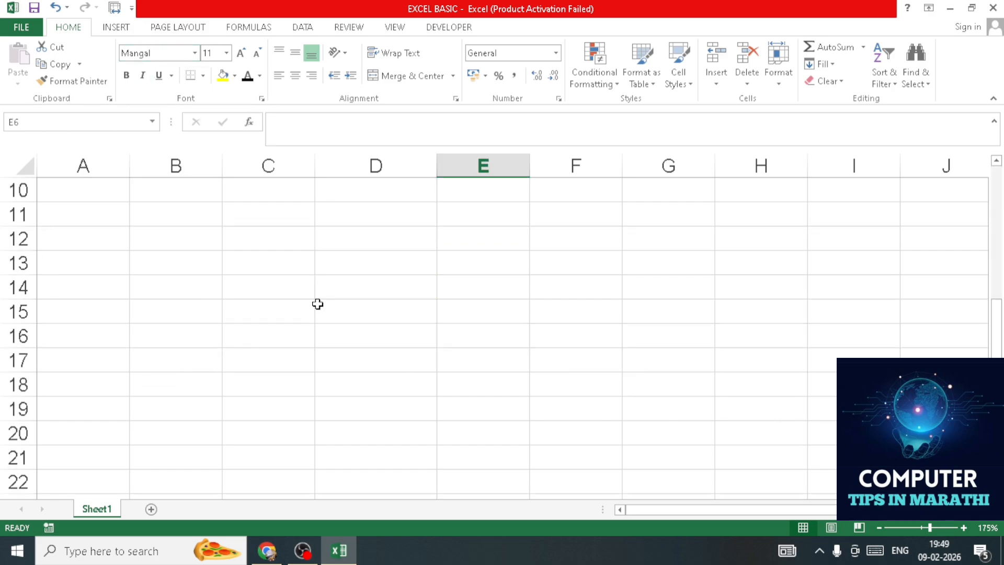
scroll(253, 262, down, 1)
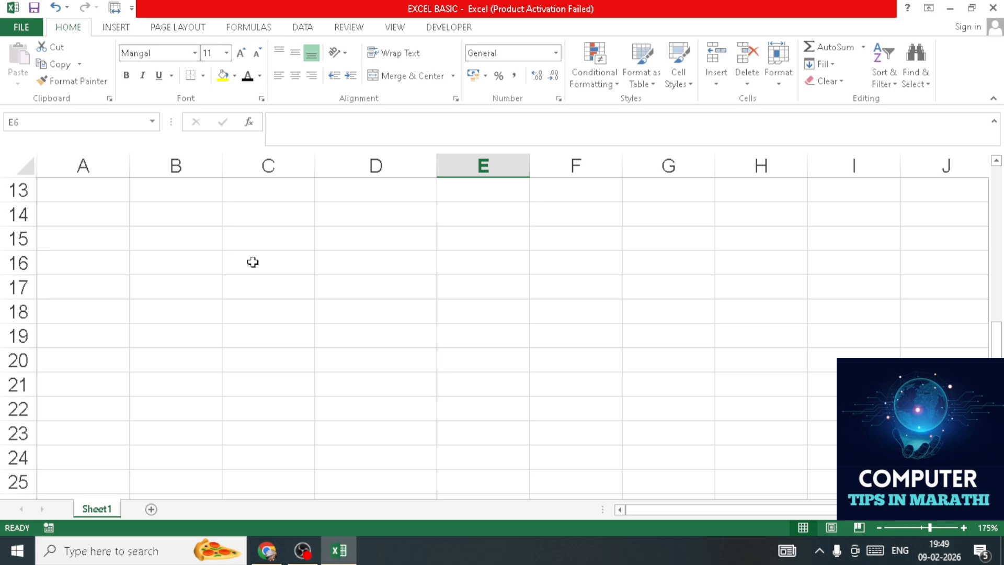
click(259, 262)
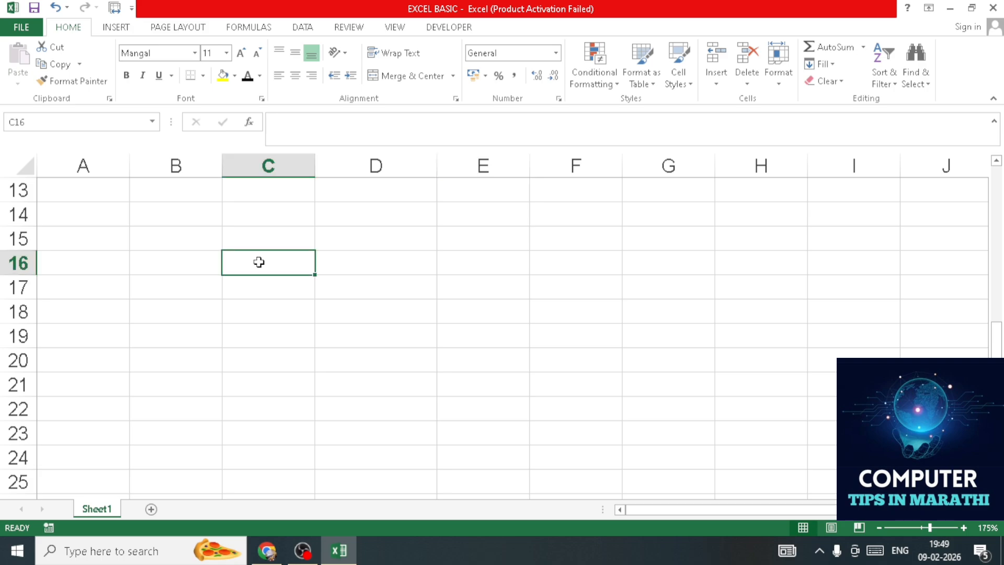
text(TW)
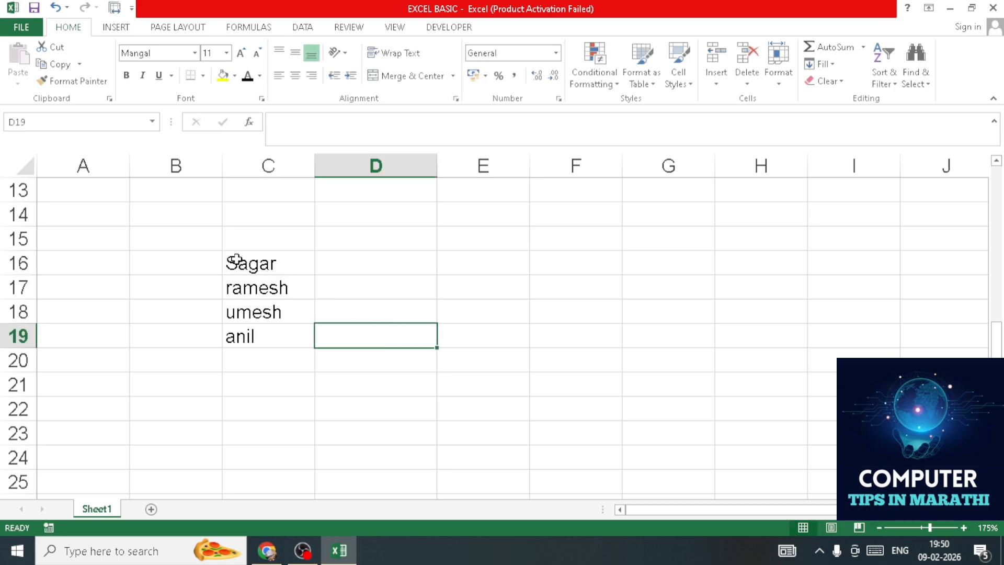
Change the font of the name in cell C16 to Bernard MT Condensed
click(240, 259)
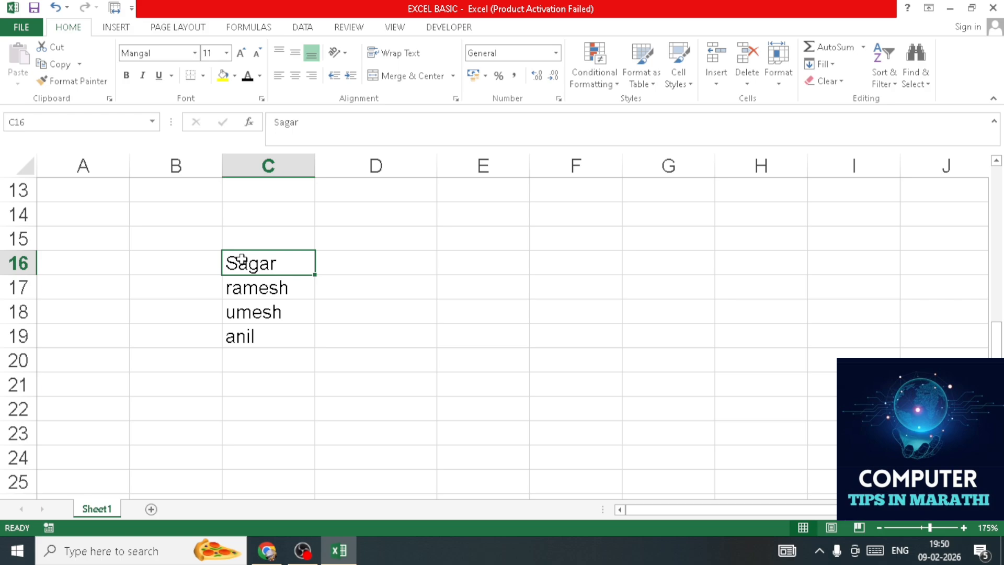
click(195, 53)
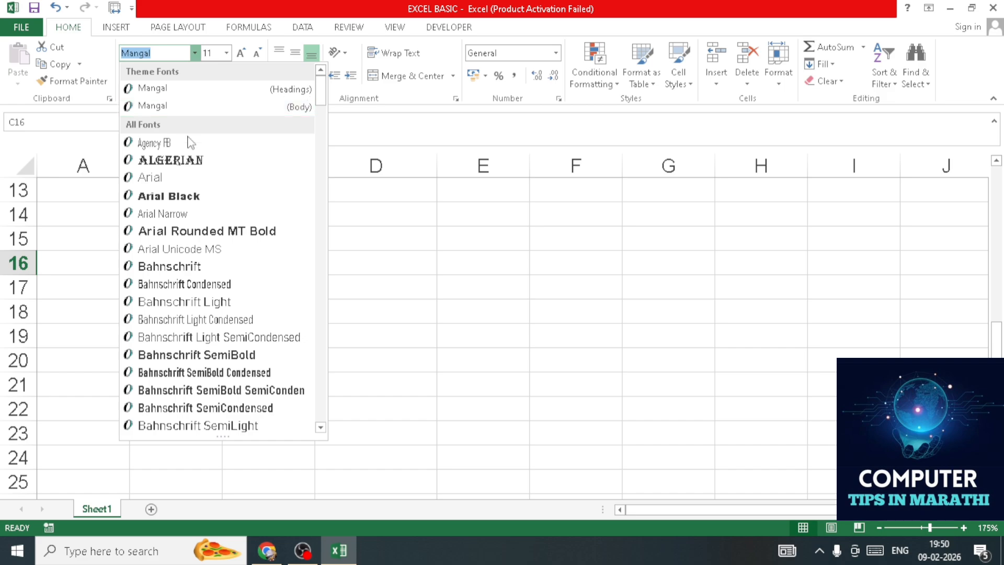
scroll(190, 139, down, 3)
scroll(185, 149, down, 4)
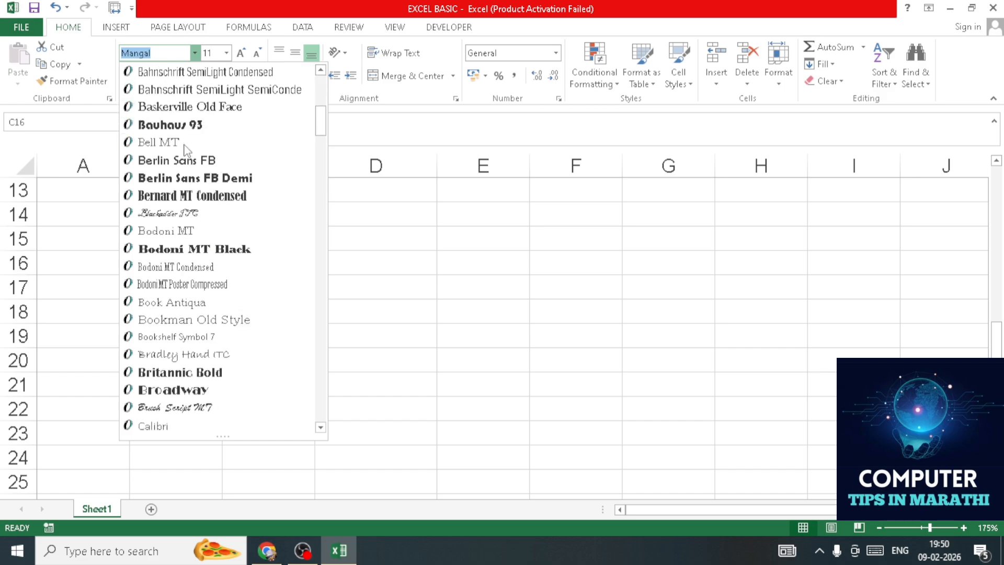
click(166, 196)
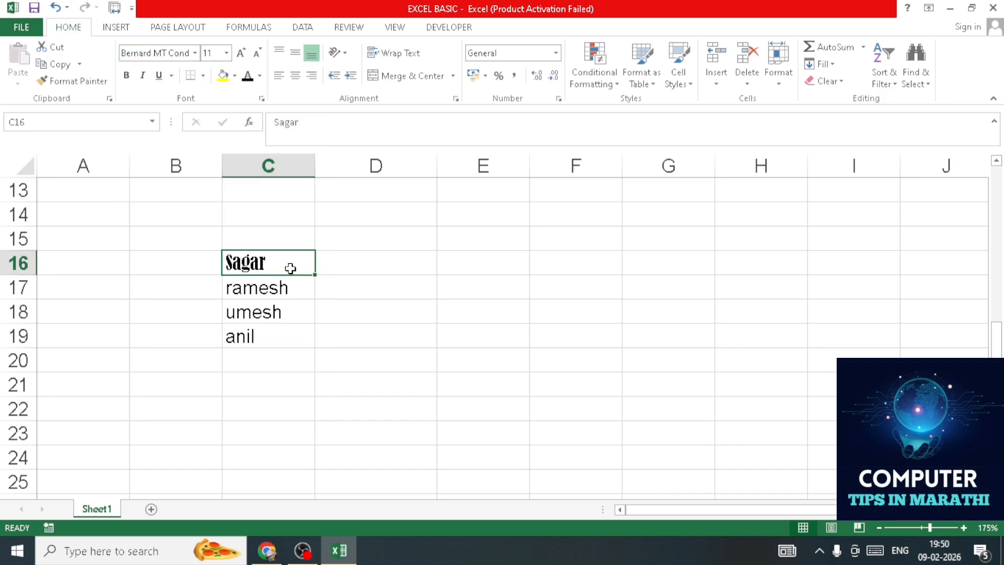
click(301, 330)
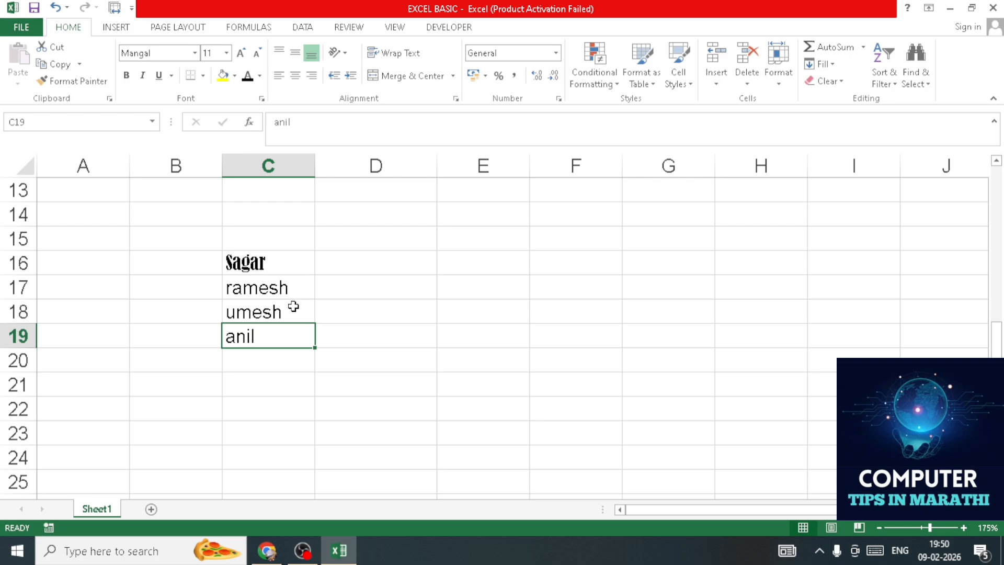
click(278, 269)
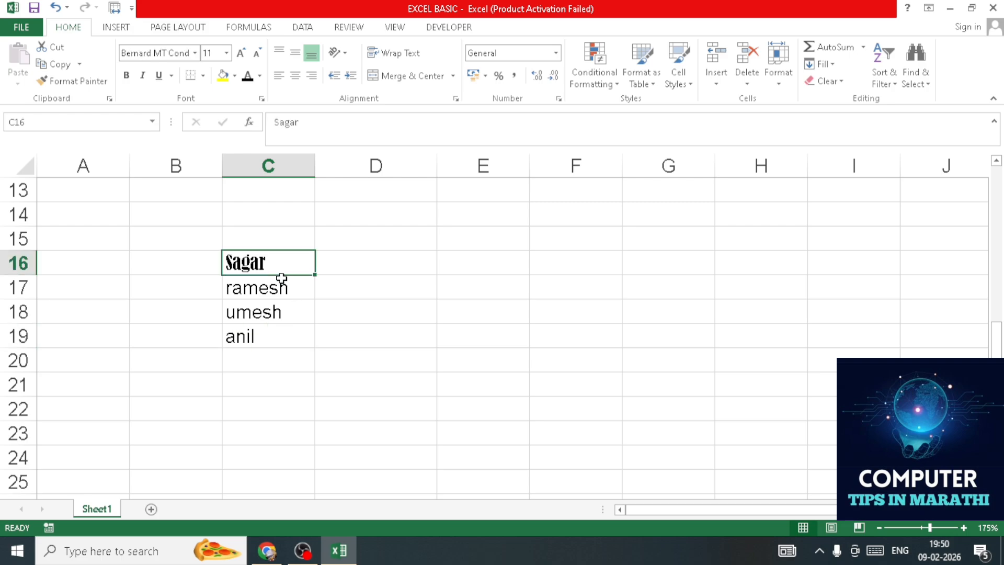
click(364, 381)
Set the font size of the name in cell C16 to 20
click(267, 264)
click(226, 52)
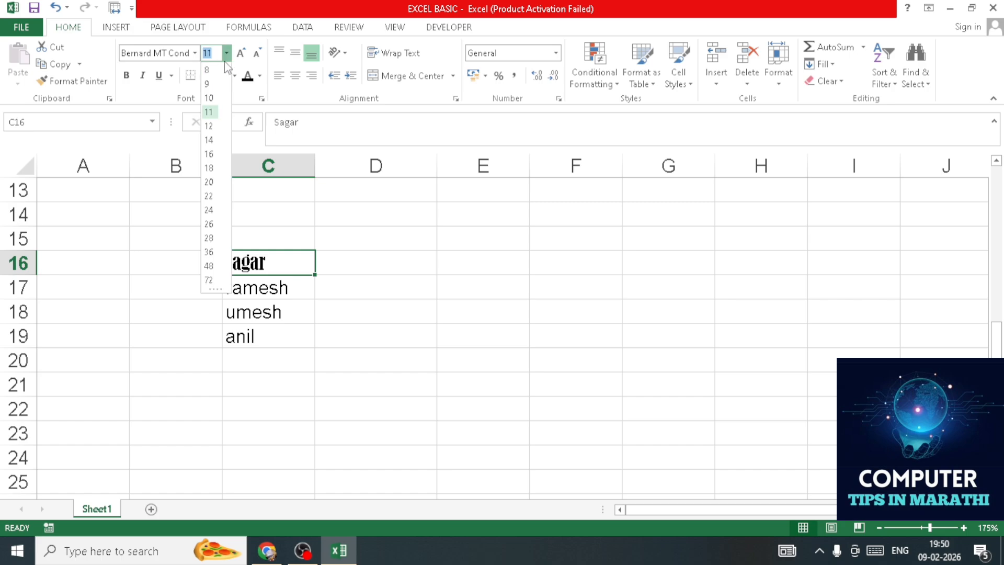
click(209, 181)
click(414, 348)
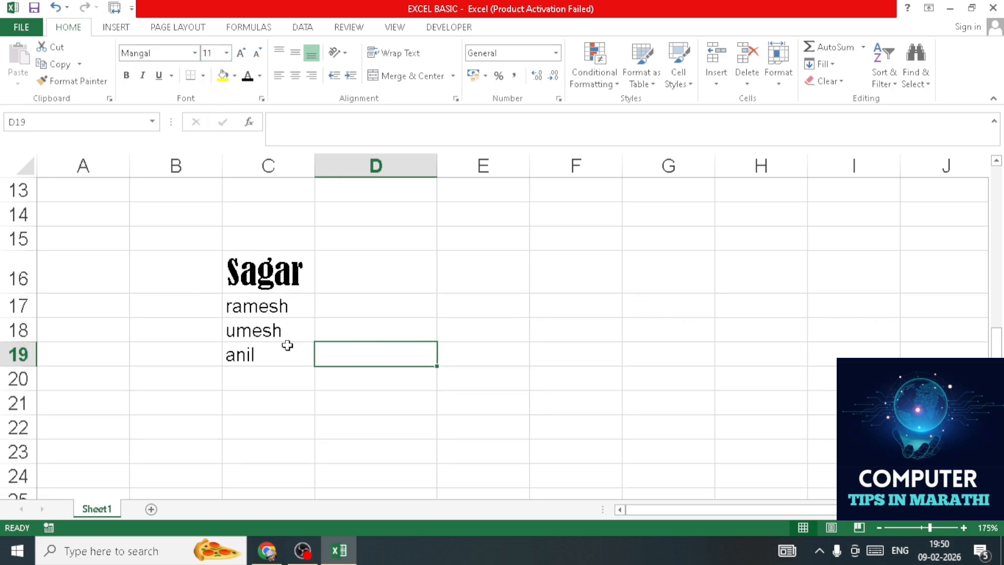
Make the name in cell C17 bold and the name in cell C18 italic
click(241, 359)
click(248, 311)
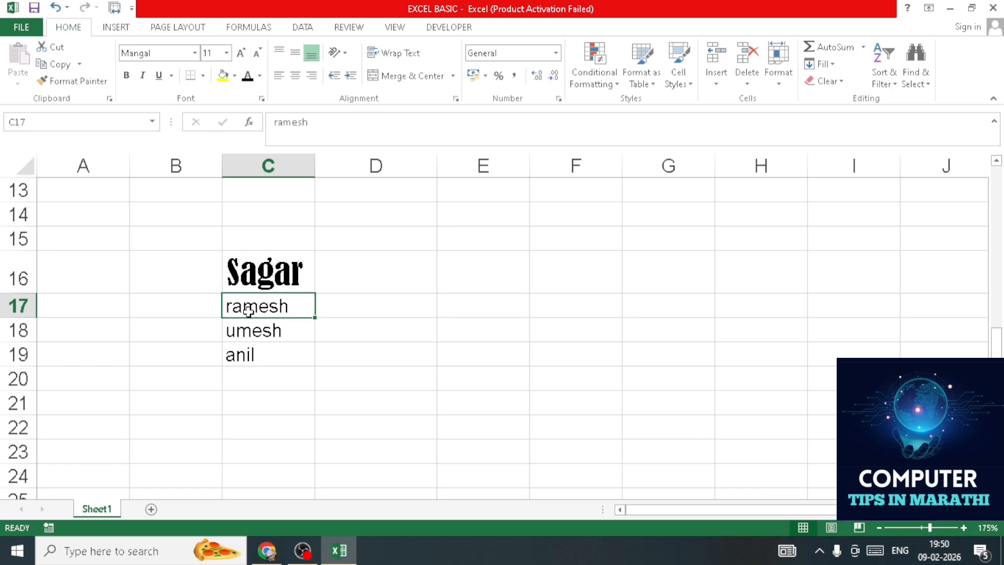
click(127, 77)
click(402, 393)
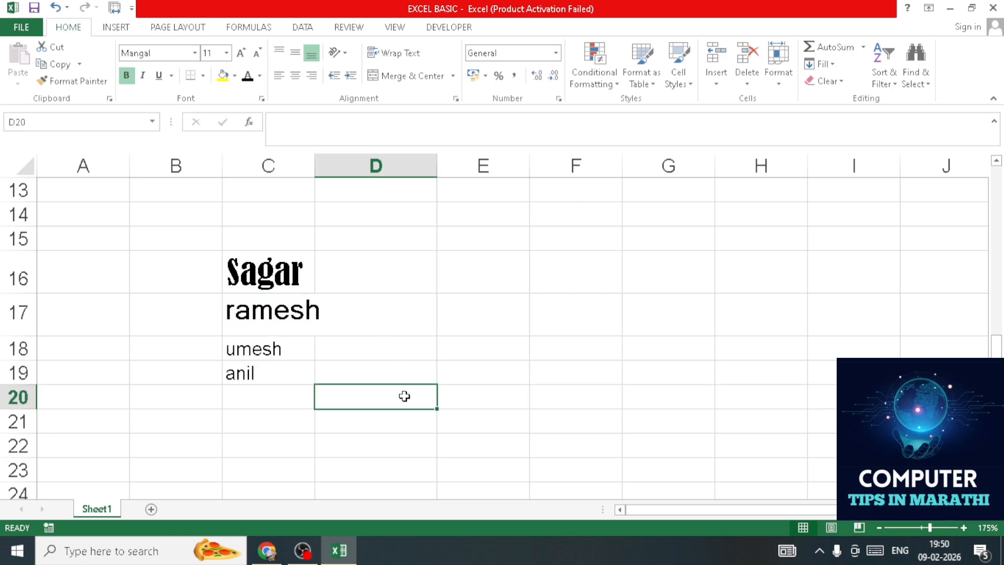
click(264, 349)
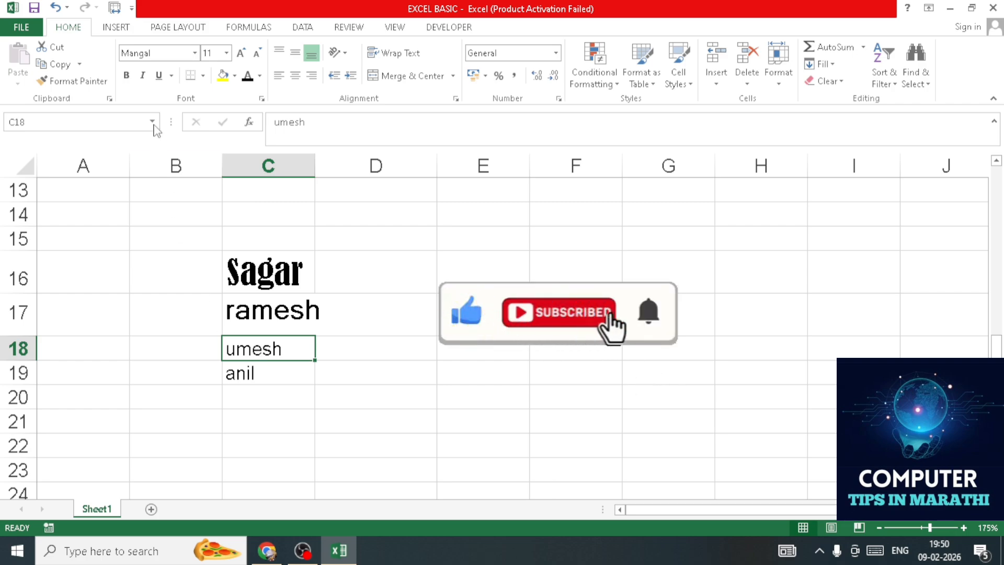
click(143, 75)
click(438, 419)
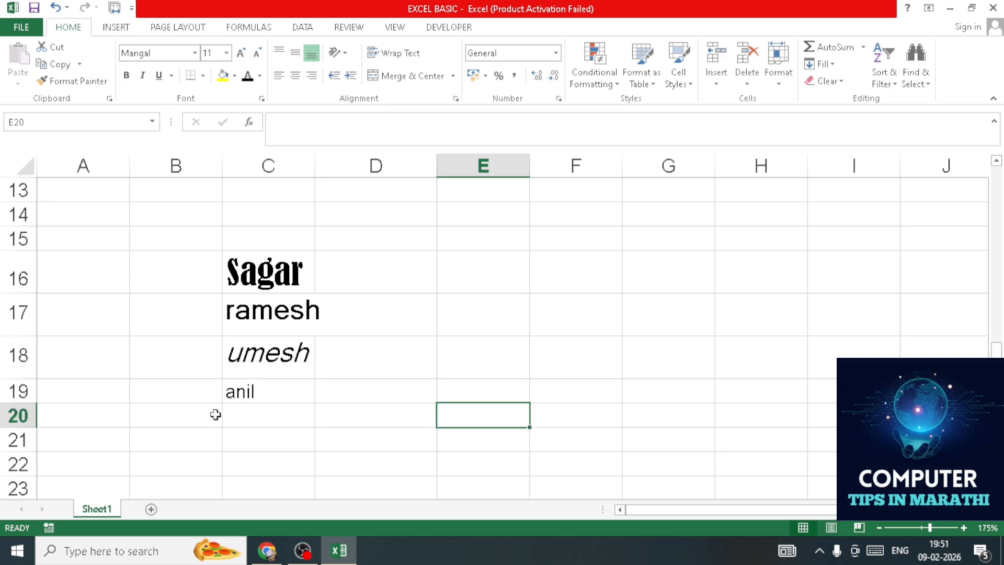
Underline the name in cell C19 and apply a double underline to the name in cell C17
click(260, 395)
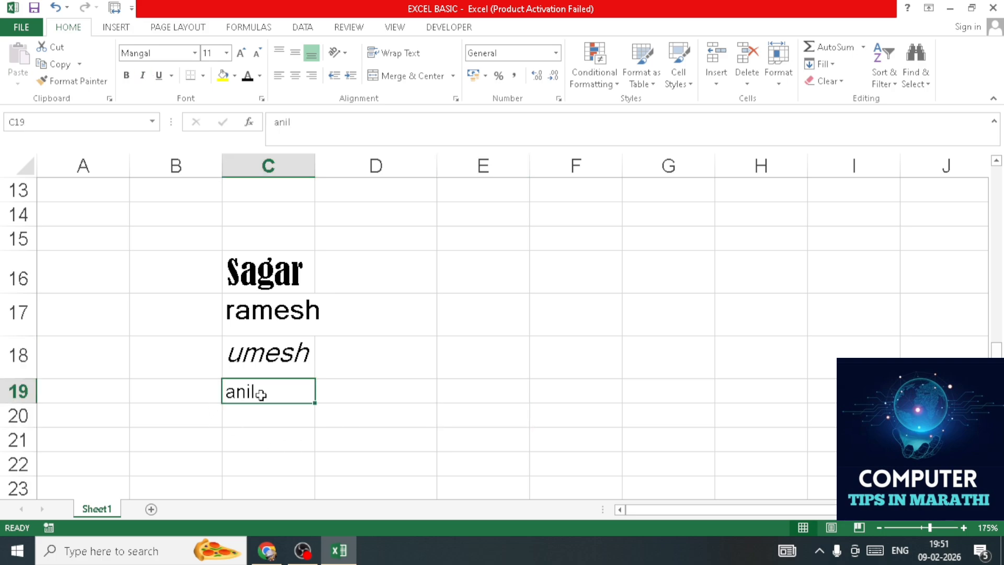
click(160, 75)
click(384, 410)
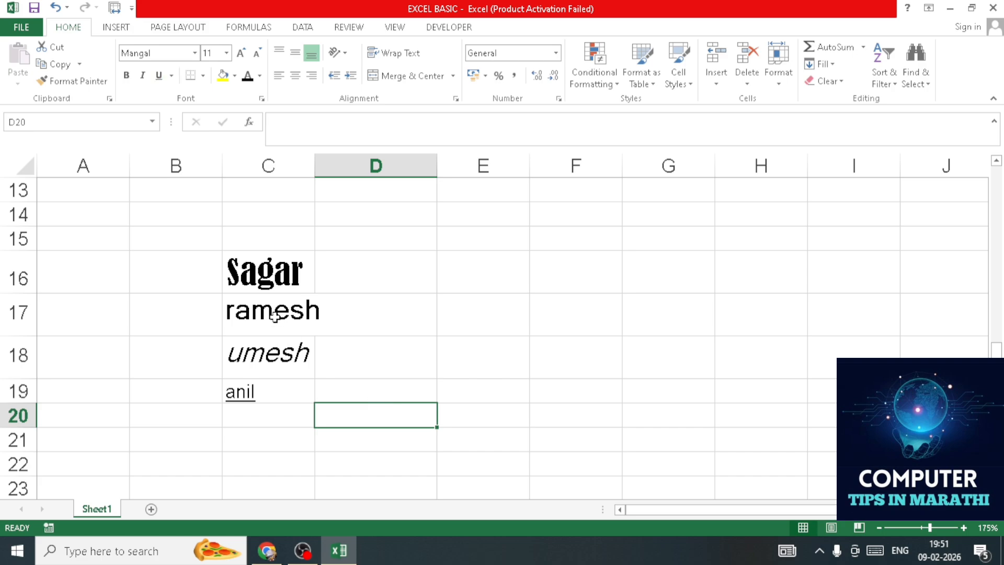
click(274, 316)
click(171, 76)
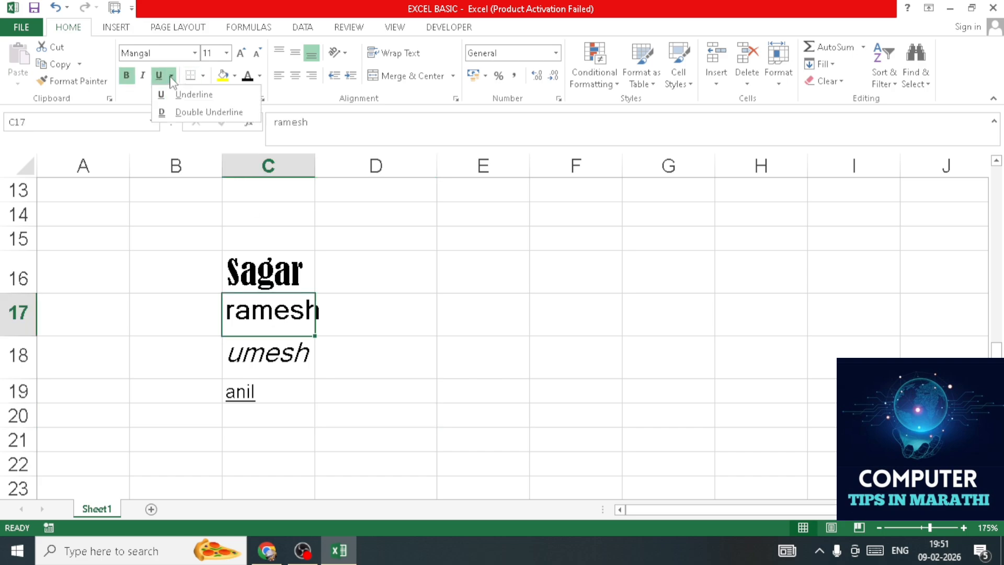
click(183, 116)
click(445, 372)
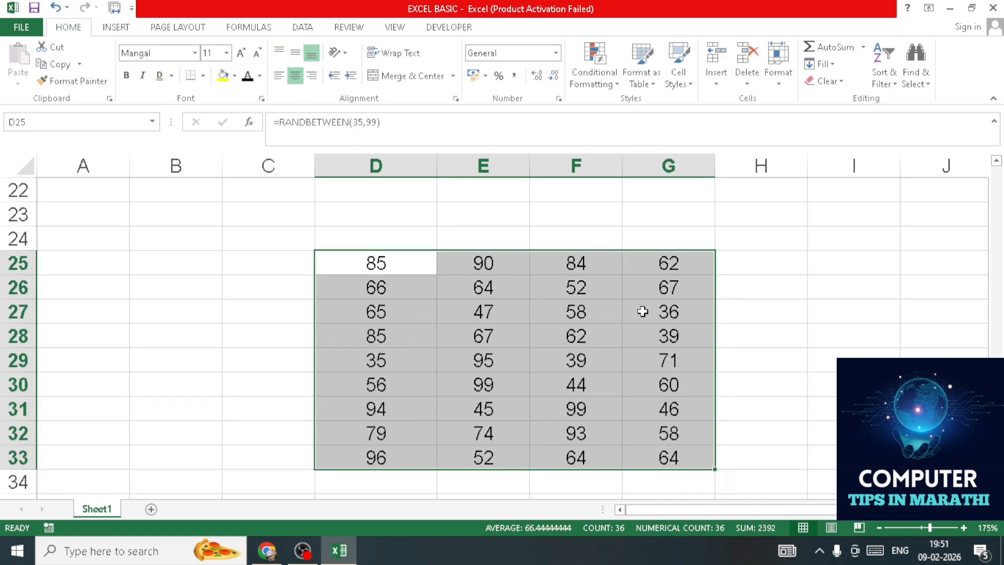
Try All Borders on the number range D25:G33 and remove them again with No Border
click(761, 336)
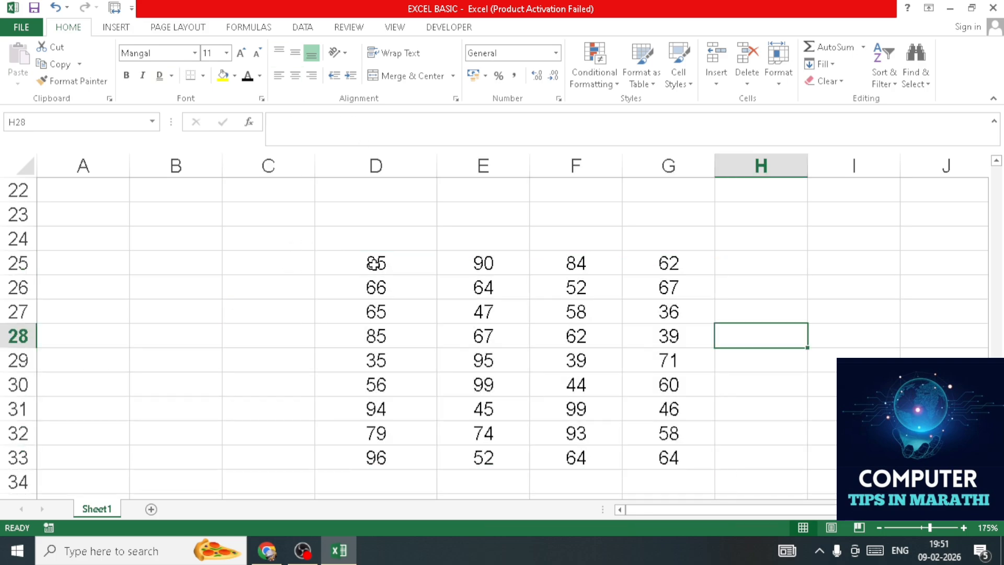
drag(372, 262, 655, 451)
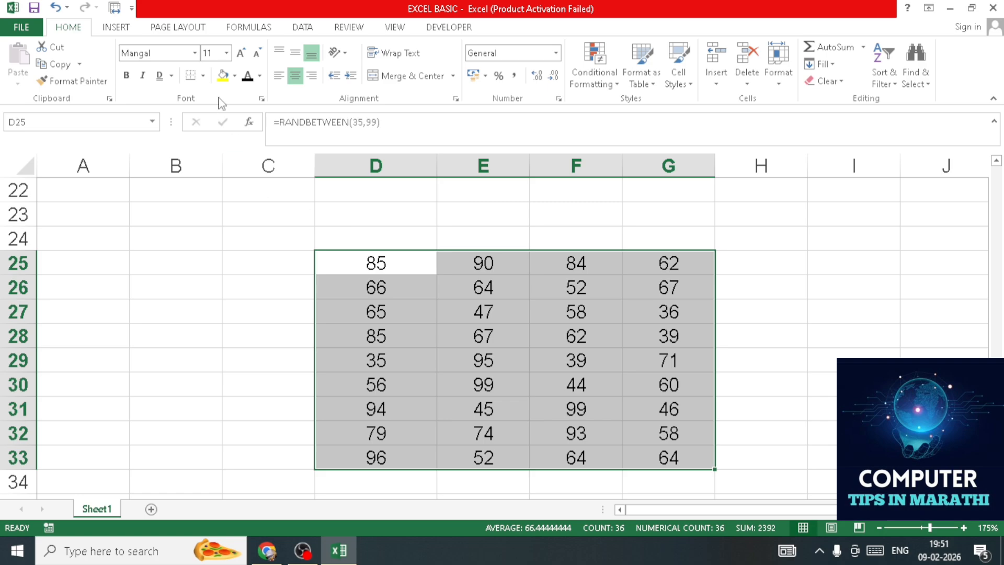
click(203, 76)
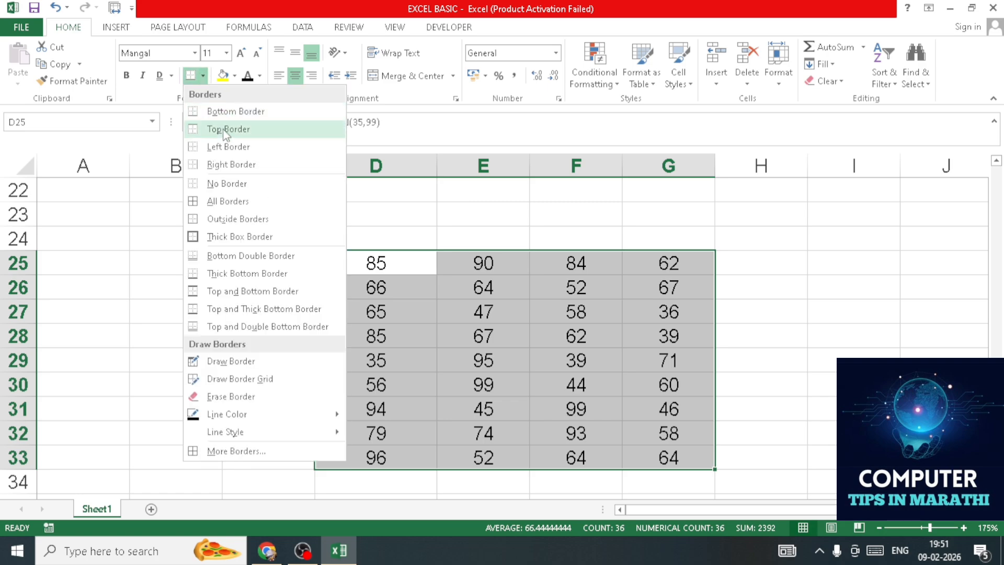
click(223, 203)
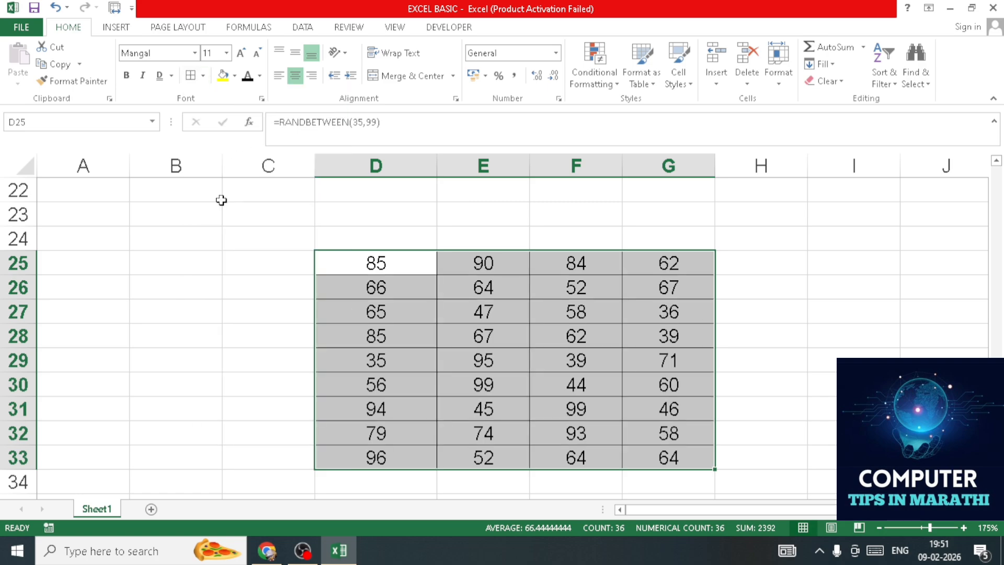
click(204, 76)
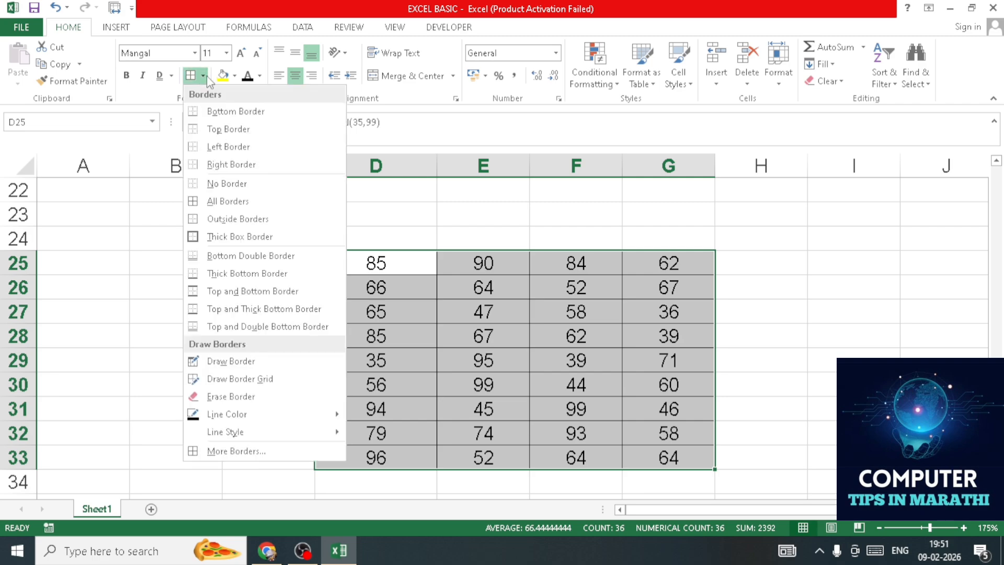
click(220, 187)
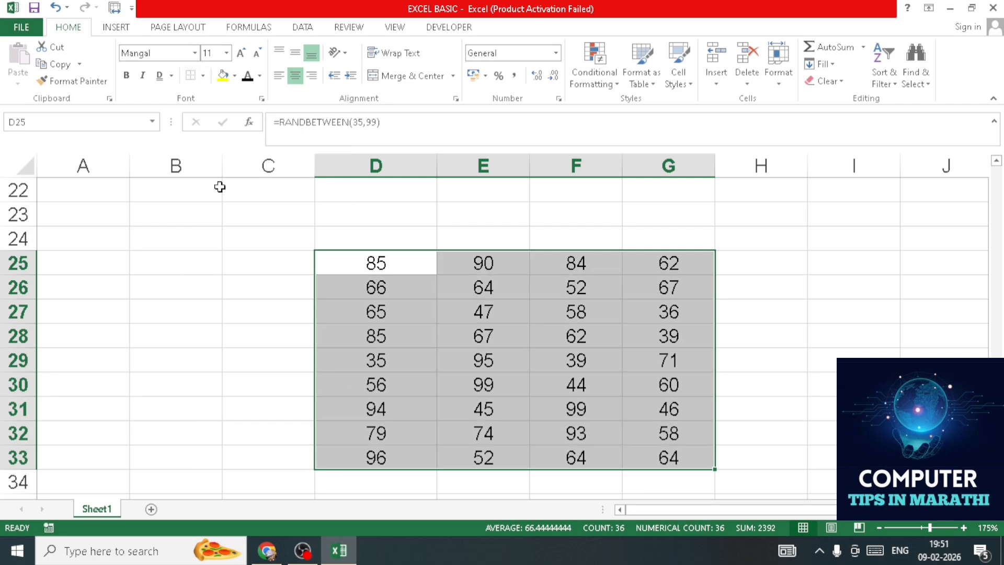
click(403, 329)
Add a top border to the number range D25:G33
drag(350, 261, 679, 466)
click(203, 76)
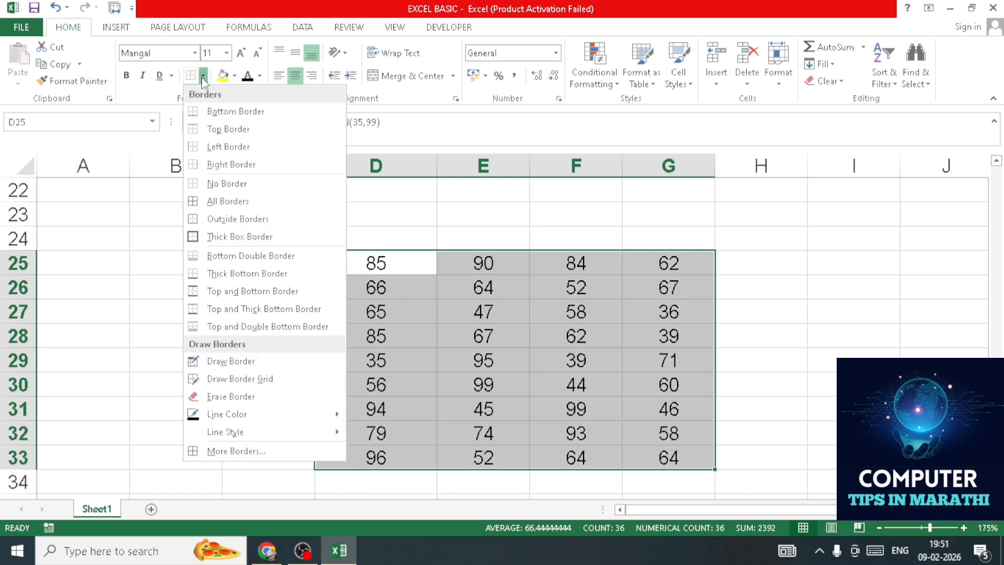
click(222, 132)
click(813, 336)
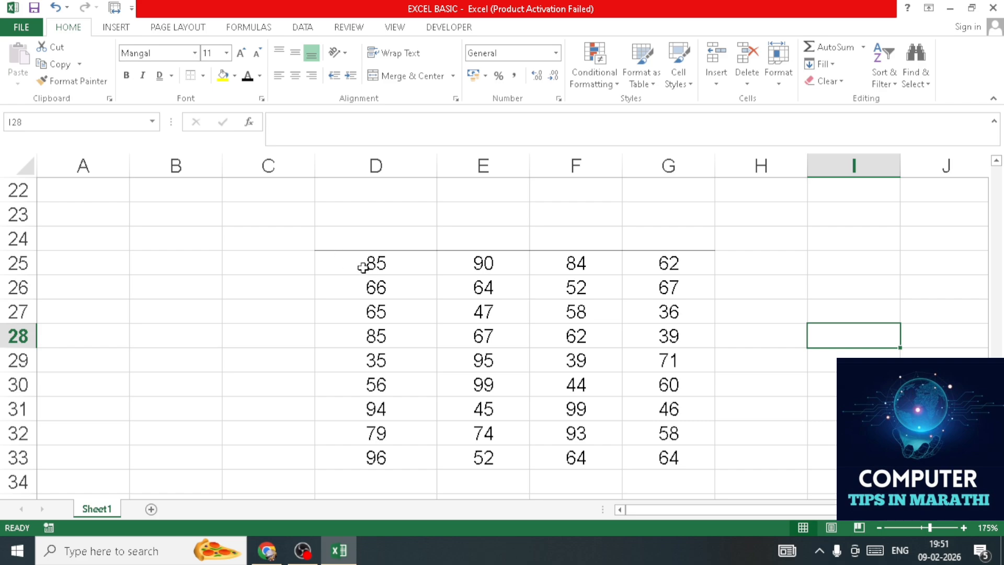
Add a right border to the number range D25:G33
drag(362, 267, 661, 456)
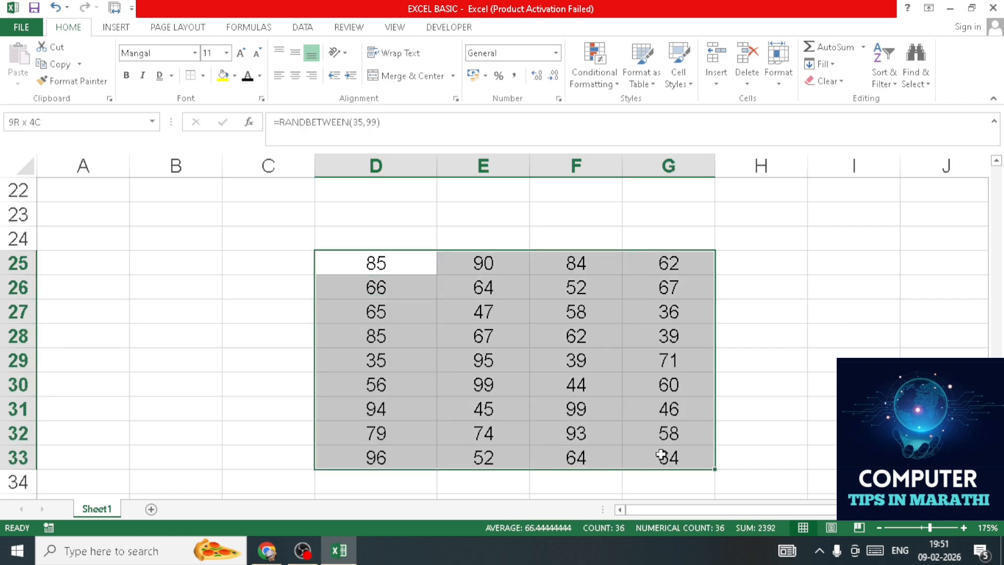
click(203, 76)
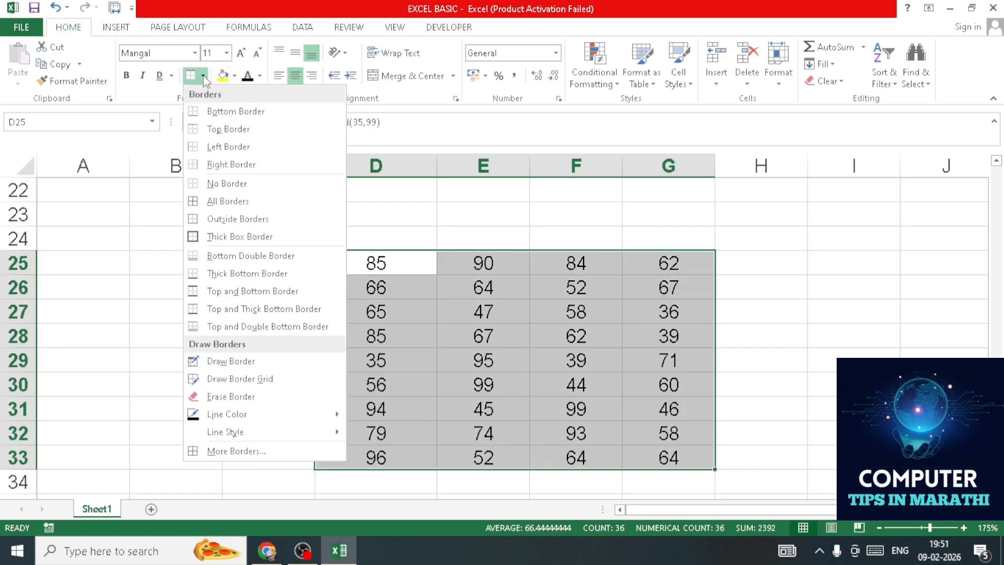
click(219, 164)
click(666, 291)
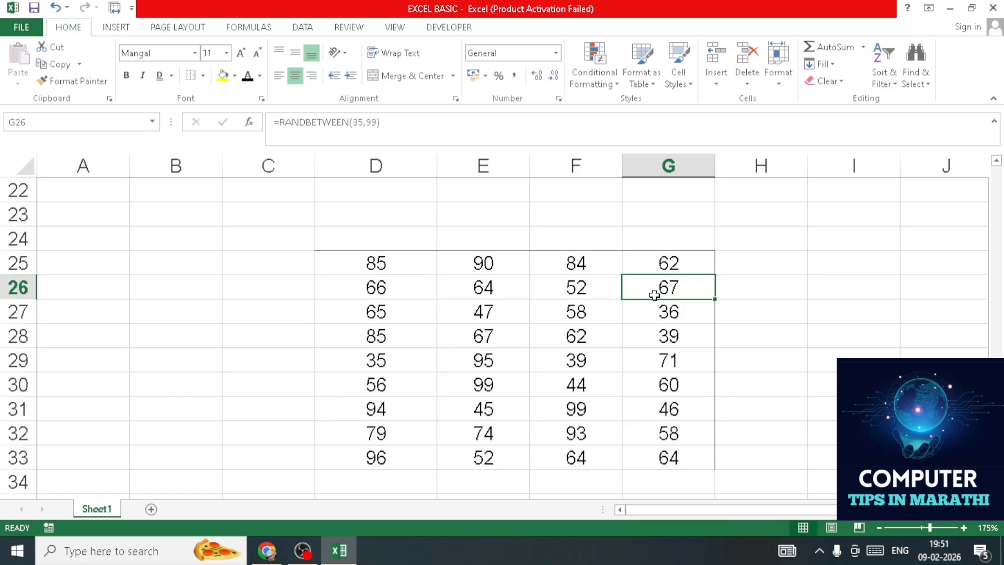
Add a left border to the number range D25:G33
drag(373, 260, 666, 455)
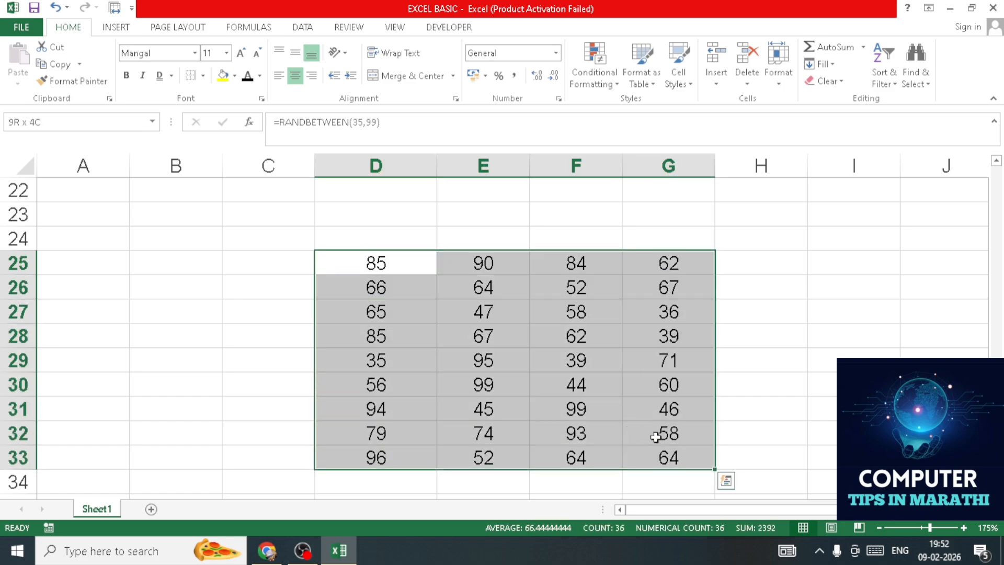
click(203, 76)
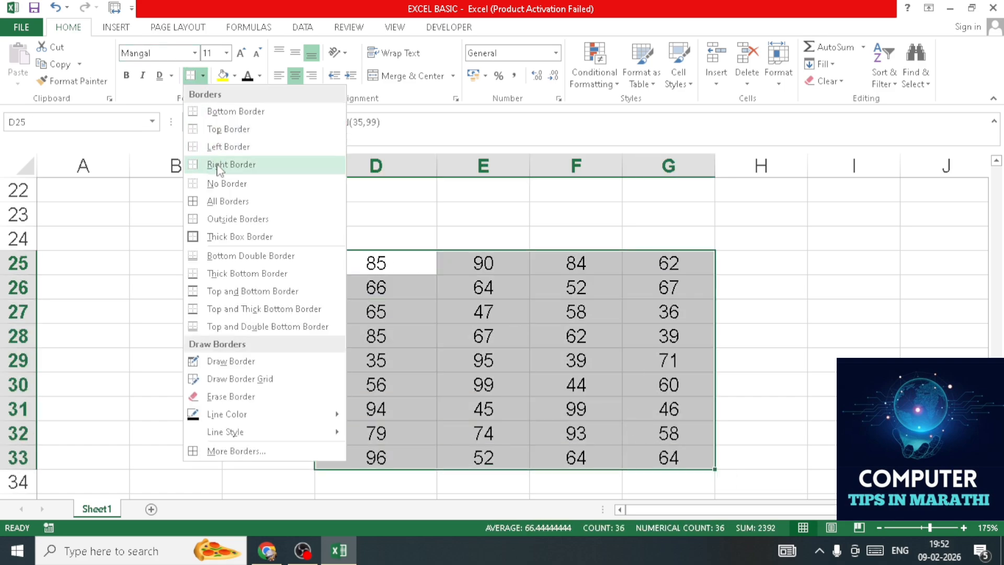
click(220, 147)
click(562, 332)
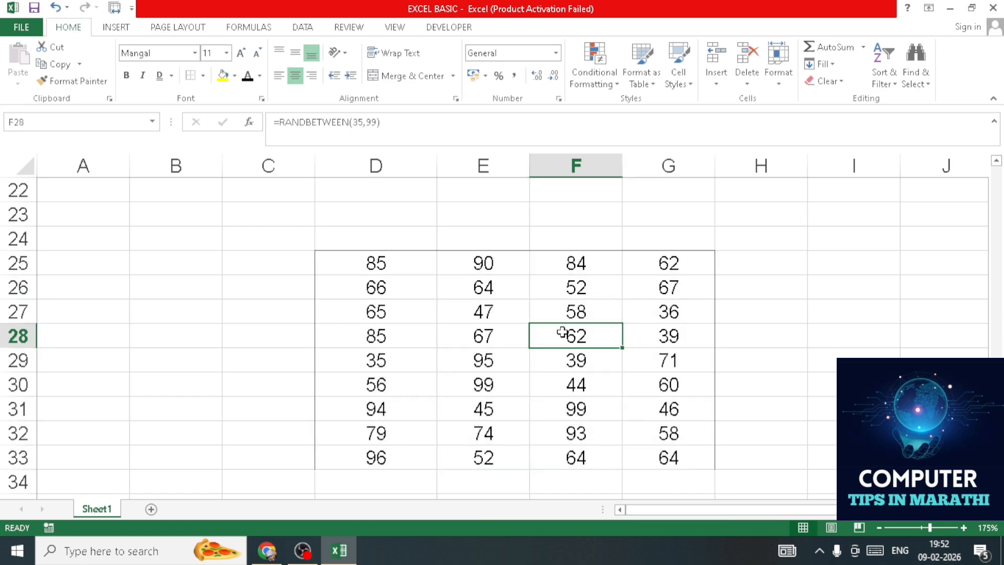
Add a bottom border to the number range D25:G33
drag(351, 266, 652, 457)
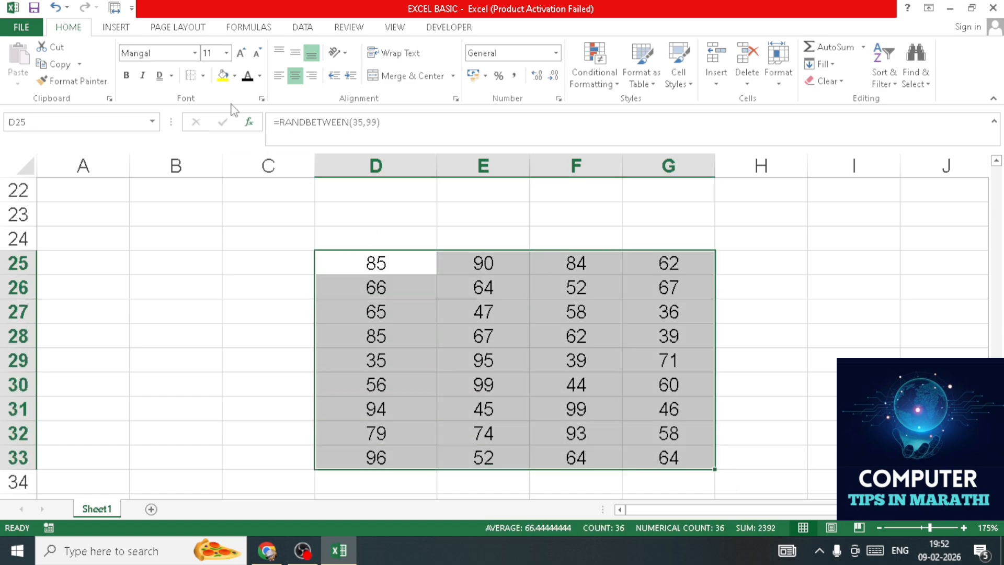
click(203, 78)
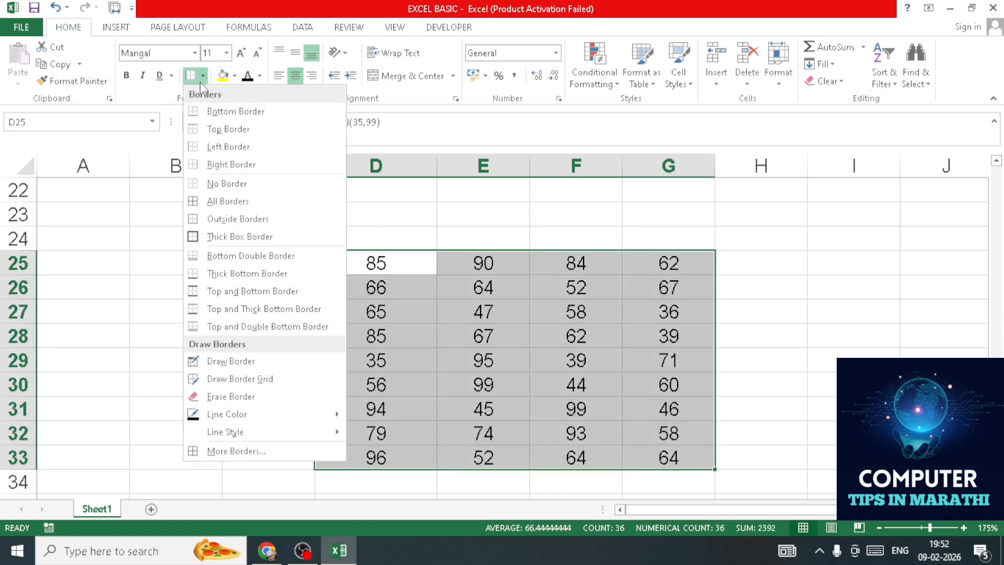
click(225, 112)
click(634, 381)
Remove every border from the number range D25:G33 with the No Border option
drag(344, 269, 639, 457)
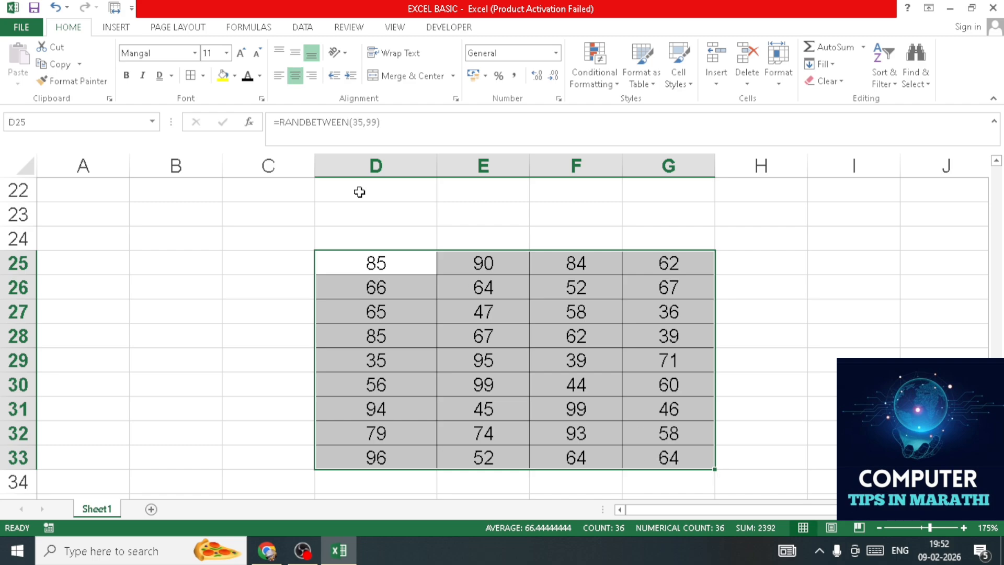
click(203, 76)
click(219, 182)
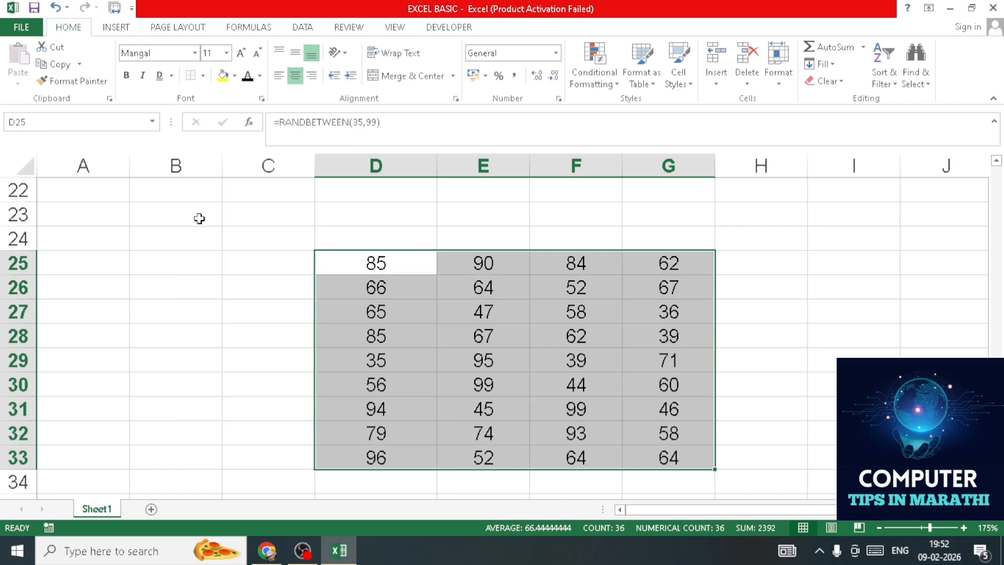
click(166, 245)
Apply Outside Borders to the number range D25:G33
drag(369, 267, 649, 446)
click(203, 76)
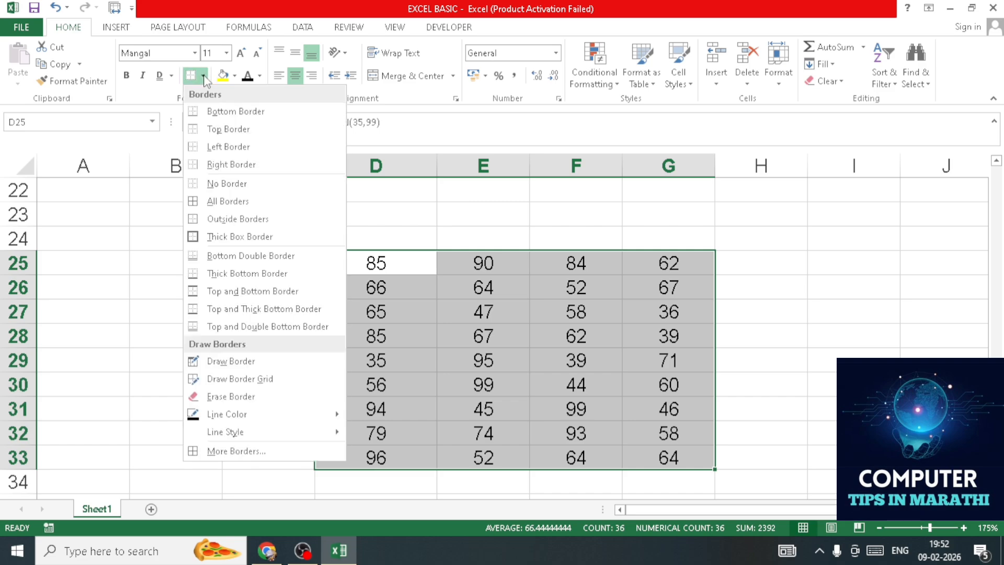
click(233, 218)
click(160, 256)
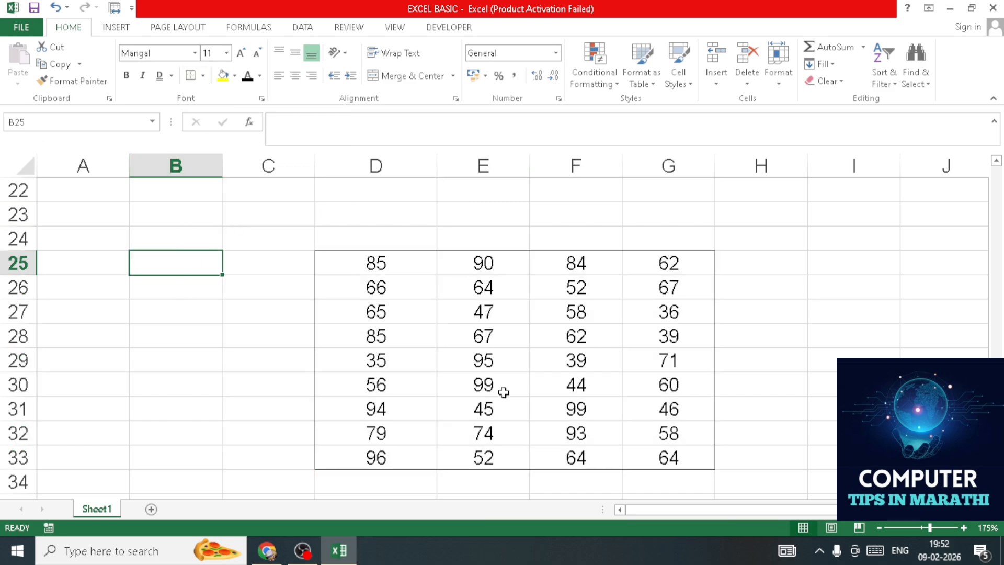
With Draw Border, draw a line between columns D and E of the number range and boxes around D26:G26 and D28:G31
drag(364, 269, 667, 408)
click(203, 76)
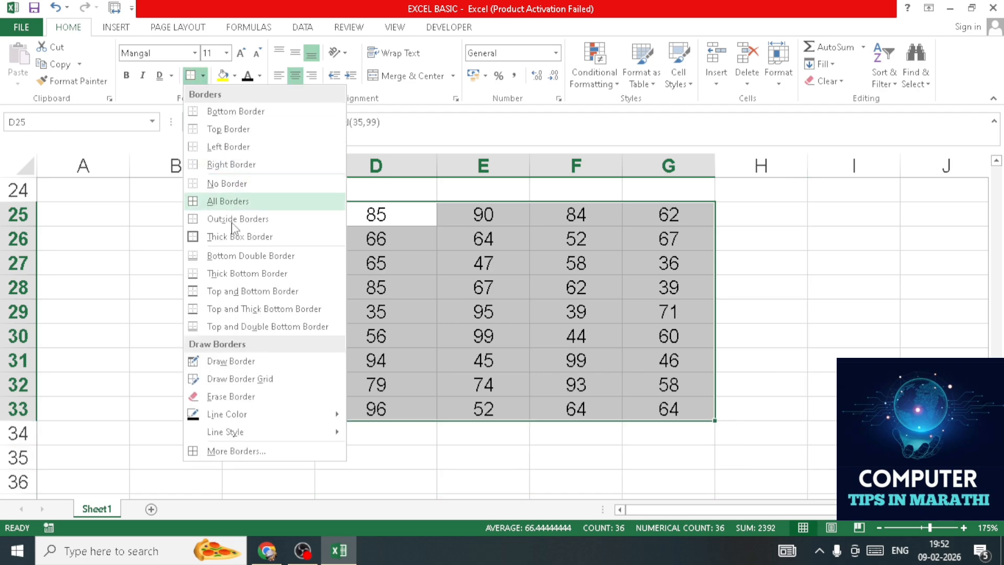
click(225, 364)
drag(436, 205, 439, 405)
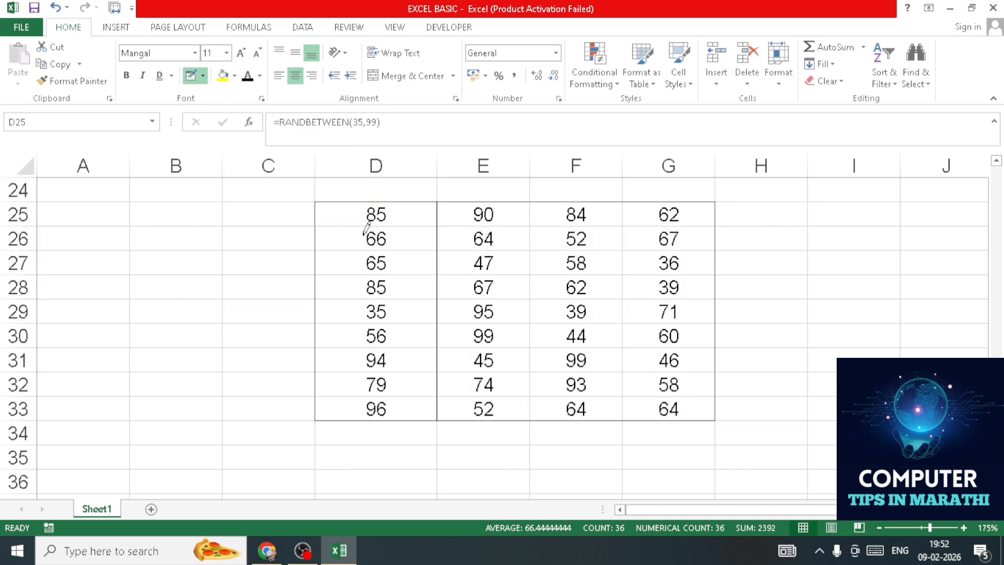
drag(364, 231, 686, 239)
drag(373, 289, 685, 354)
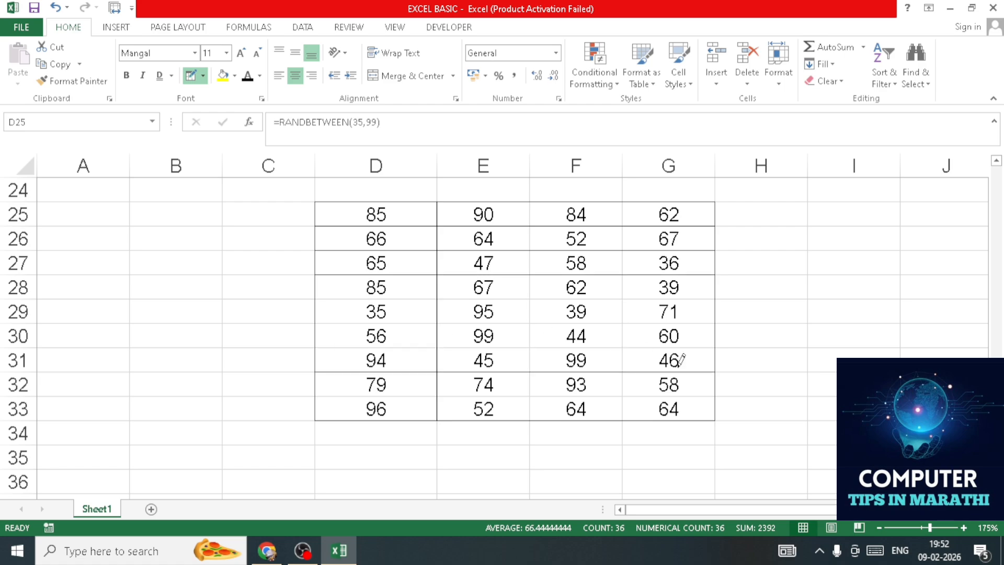
Set the border line style to a double line and draw boxes around E25:E33 and F25:G34
click(203, 77)
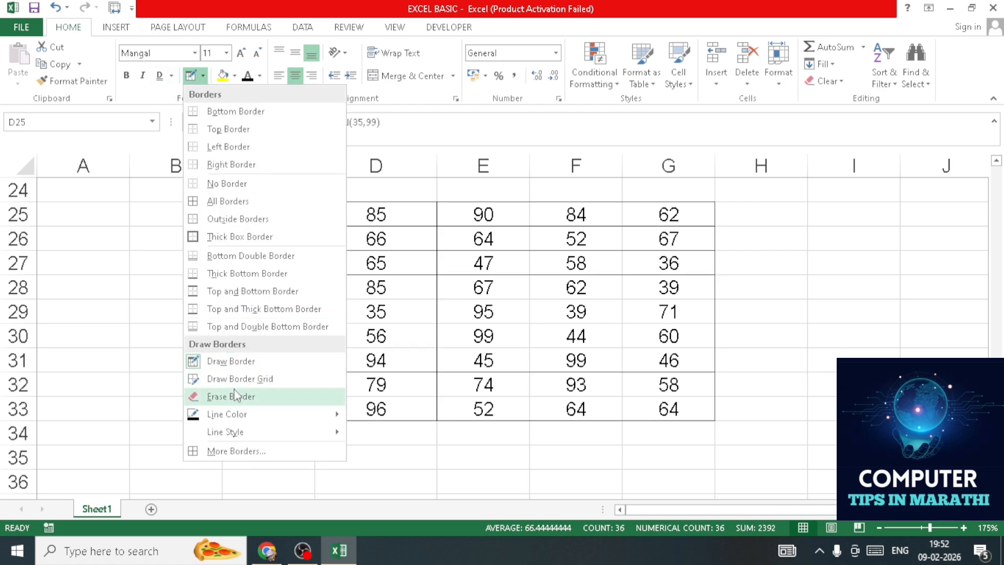
mouse_move(234, 413)
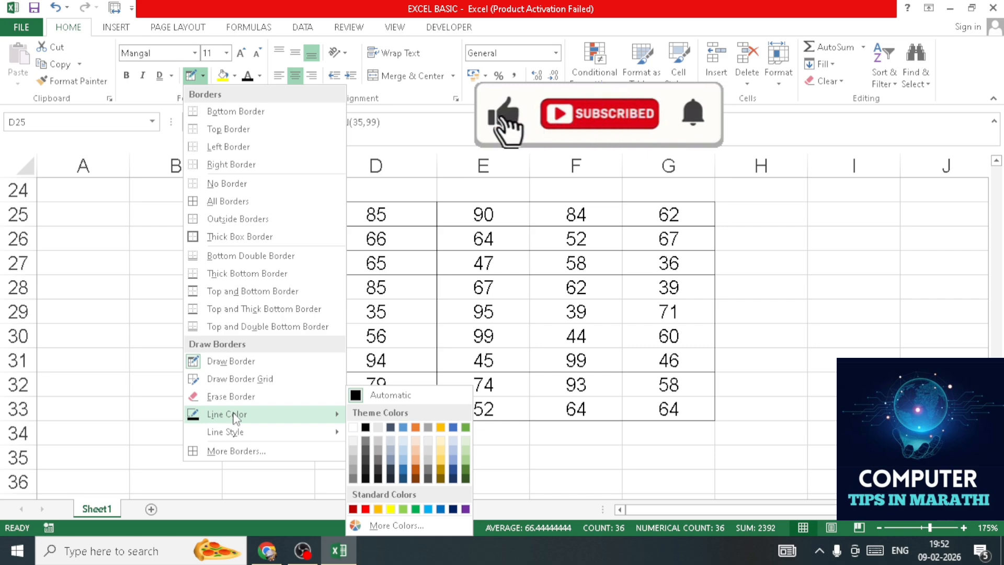
mouse_move(266, 433)
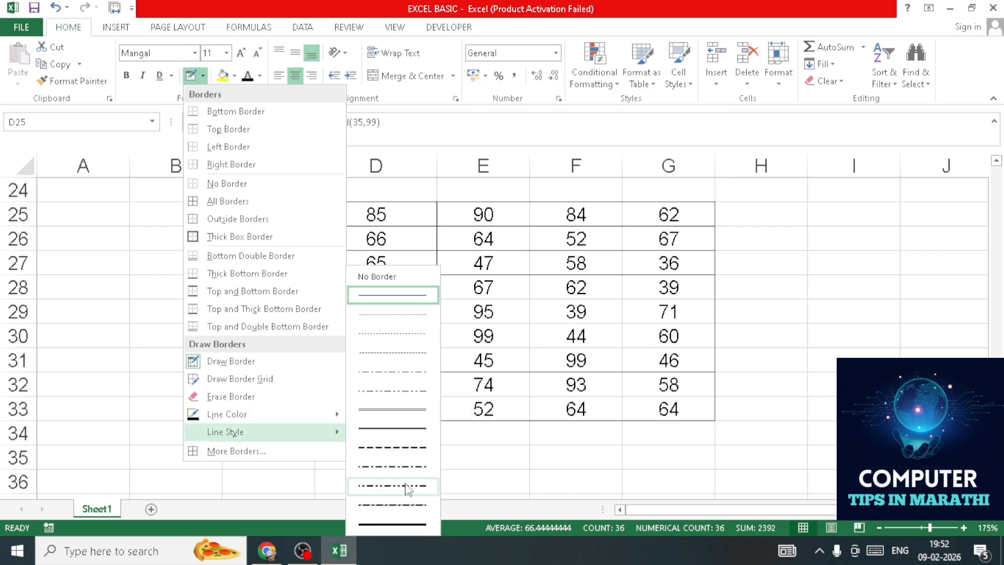
click(391, 410)
drag(469, 200, 479, 411)
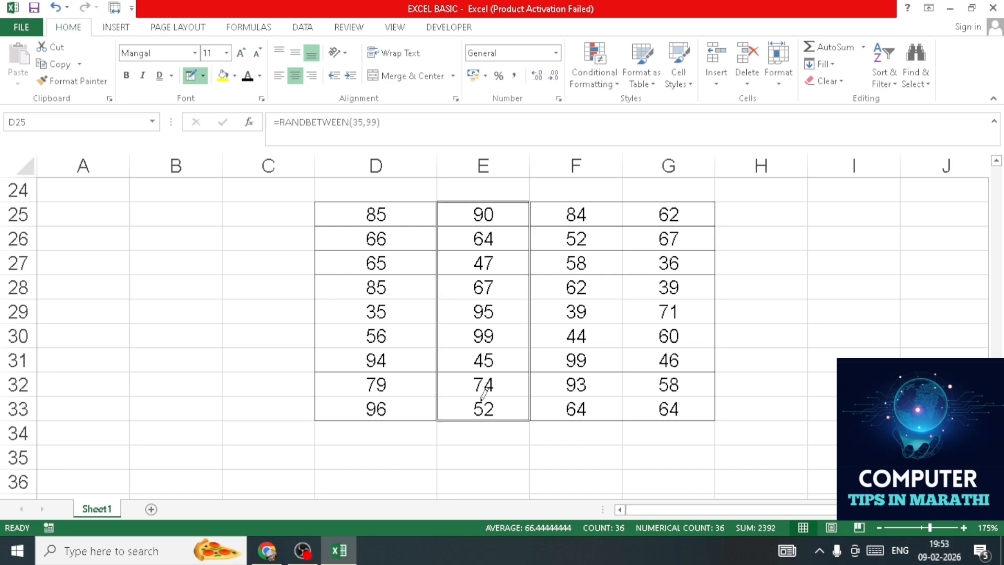
drag(577, 203, 630, 428)
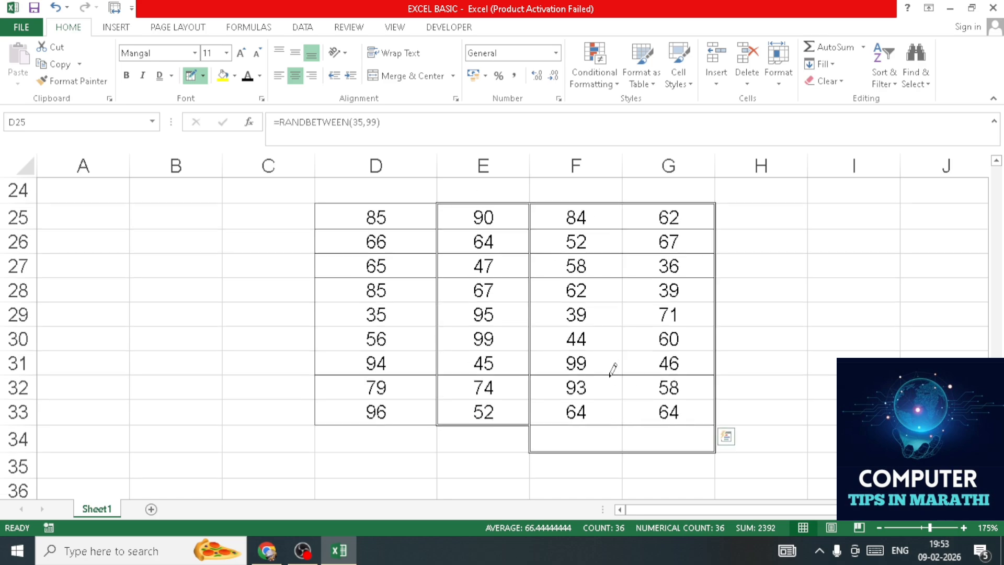
Set the border line color to red and draw a double-line box around D25:G34
click(203, 77)
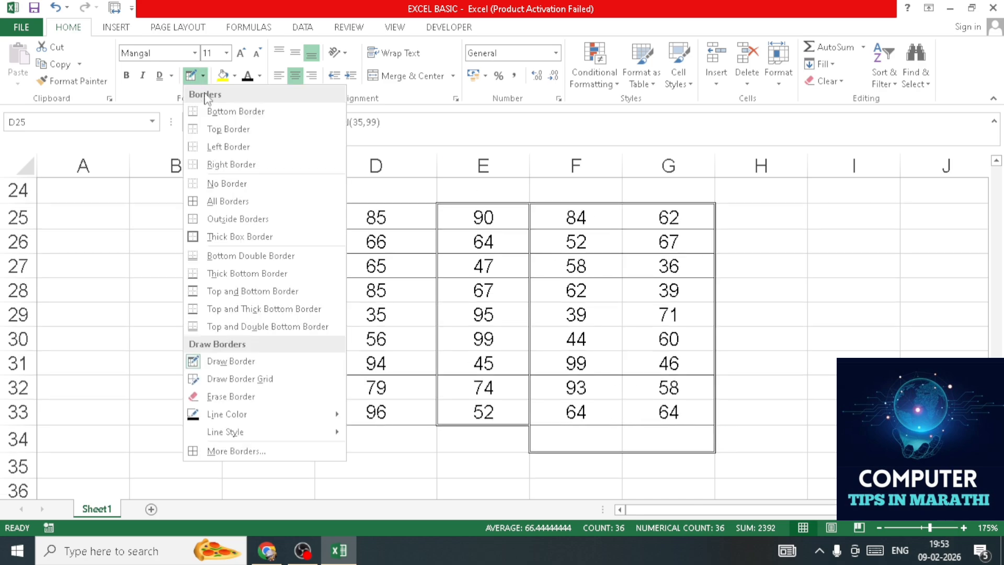
mouse_move(235, 418)
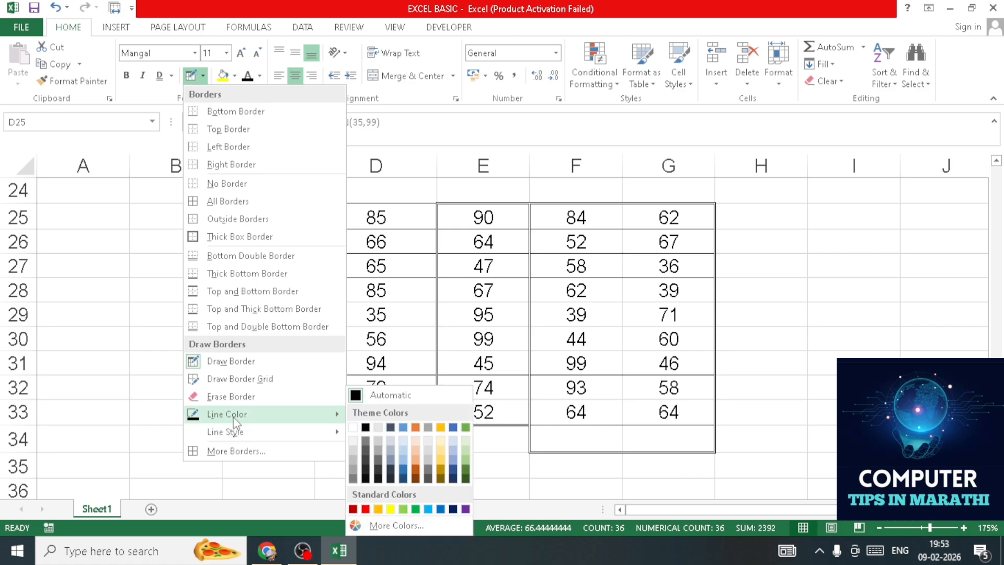
click(366, 510)
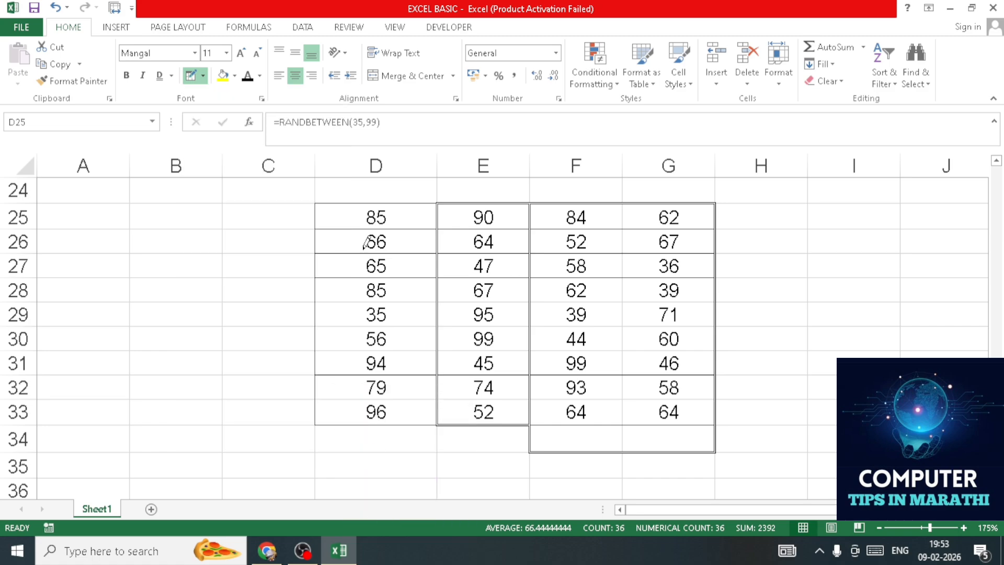
mouse_move(325, 212)
mouse_down()
mouse_move(376, 425)
mouse_move(689, 426)
mouse_up()
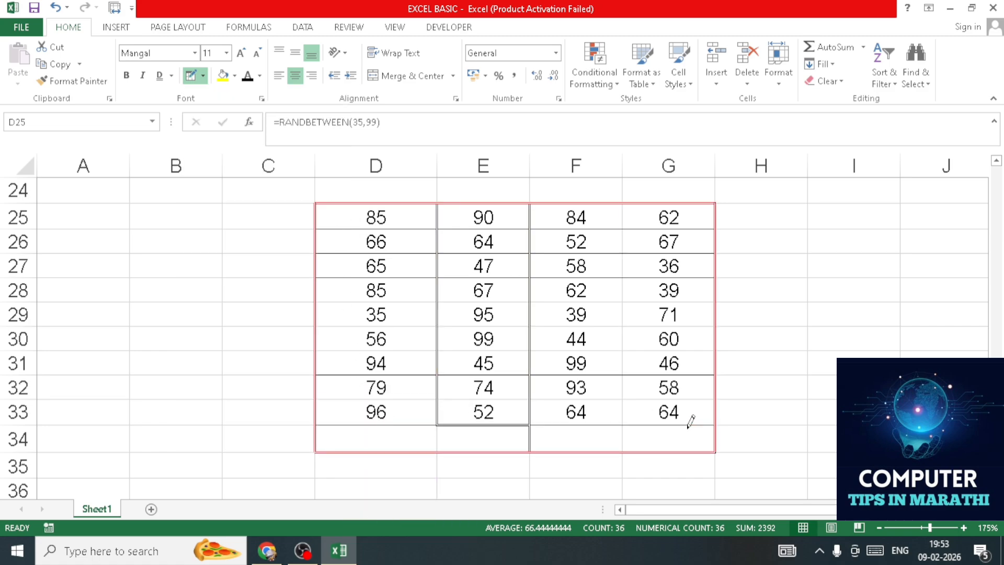
Erase all borders in and around D25:G34 with the Erase Border tool, then leave the tool
click(192, 75)
click(203, 76)
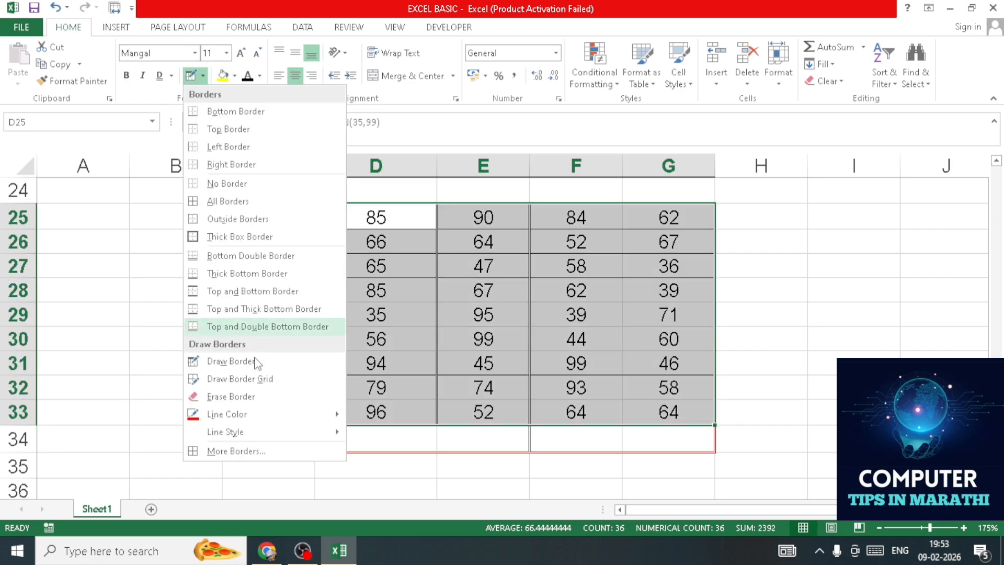
click(253, 397)
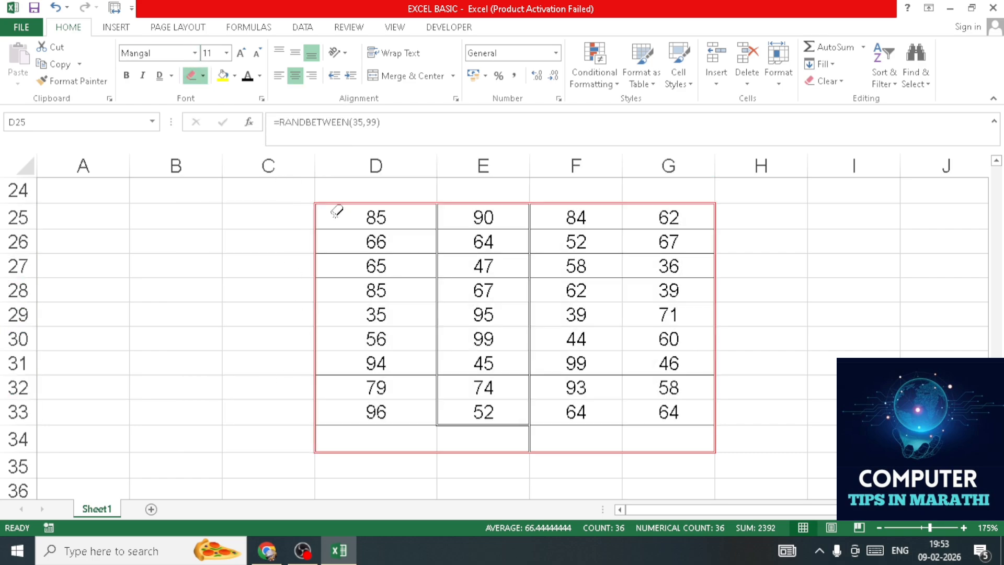
mouse_move(335, 209)
mouse_down()
mouse_move(666, 409)
mouse_move(734, 438)
mouse_up()
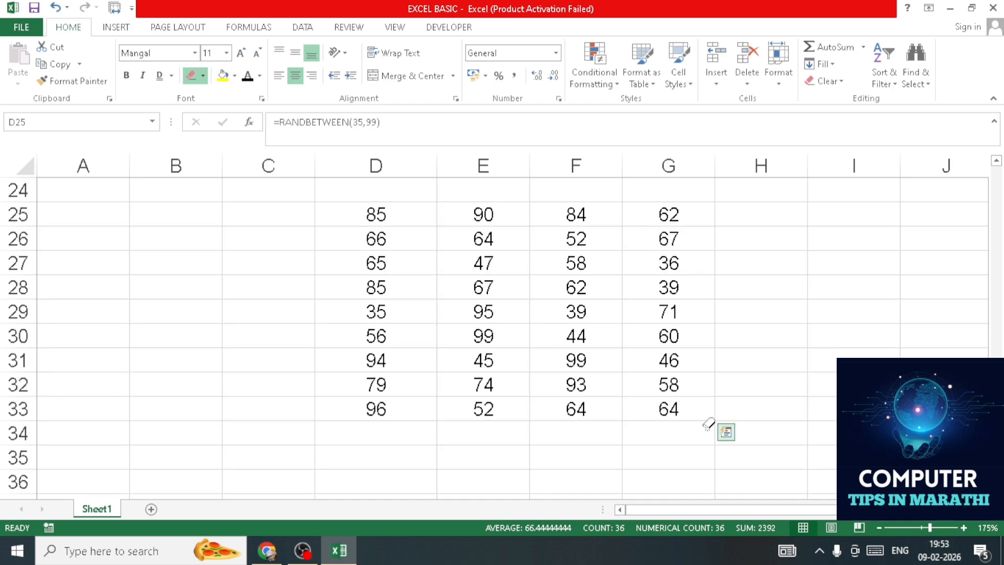
scroll(214, 204, up, 2)
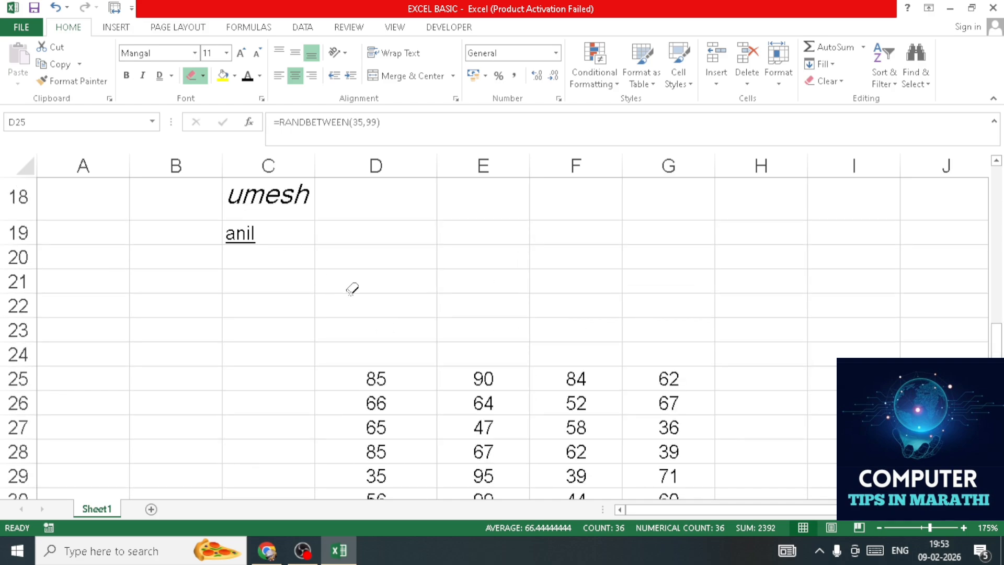
scroll(352, 289, down, 2)
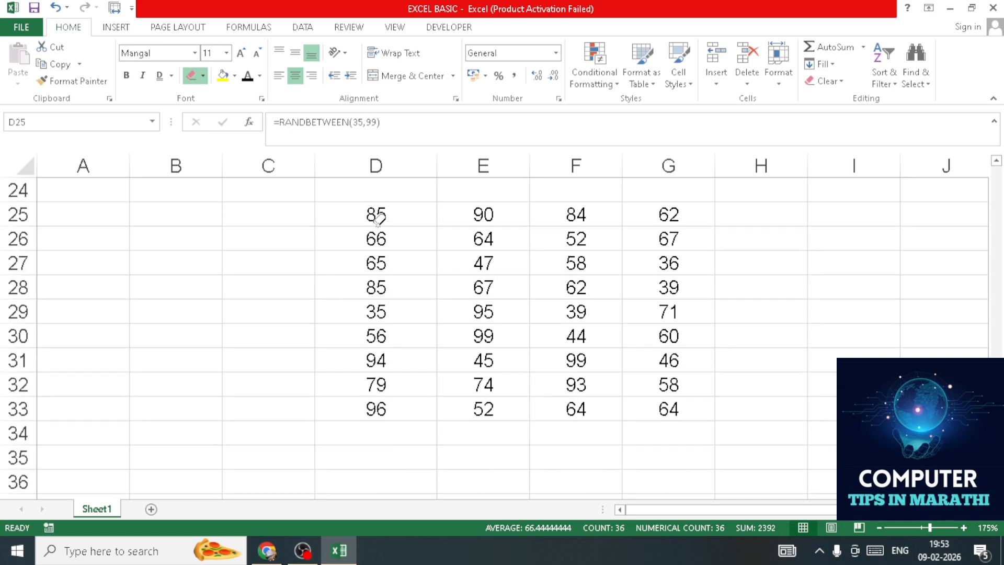
key(ctrl+a)
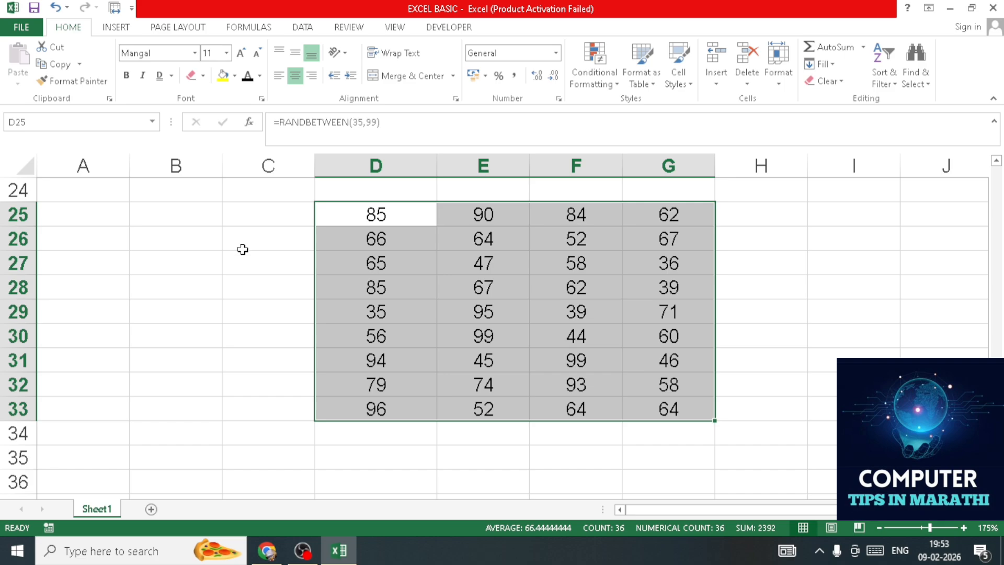
click(203, 285)
Fill cell D25 with the standard yellow color
click(372, 217)
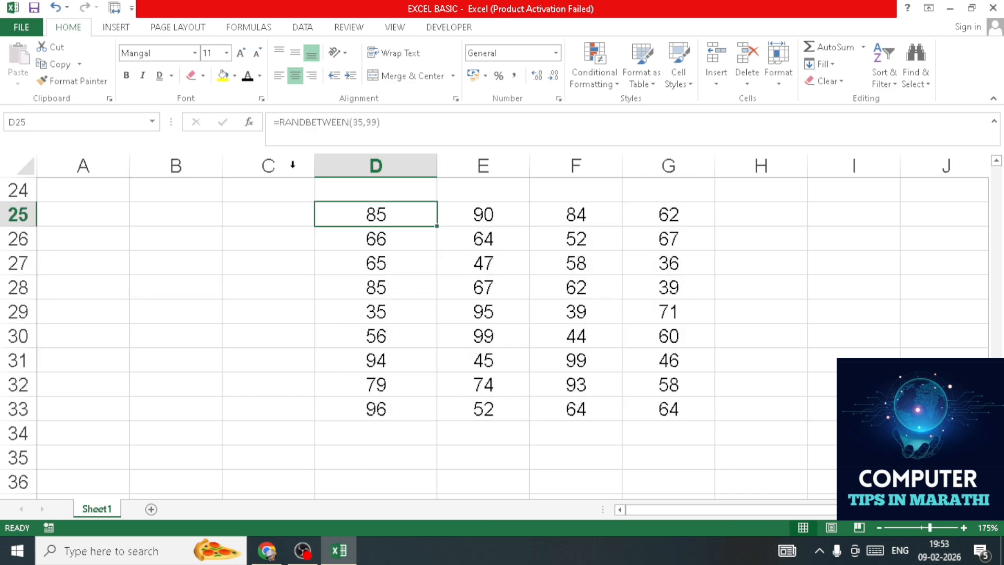
click(235, 75)
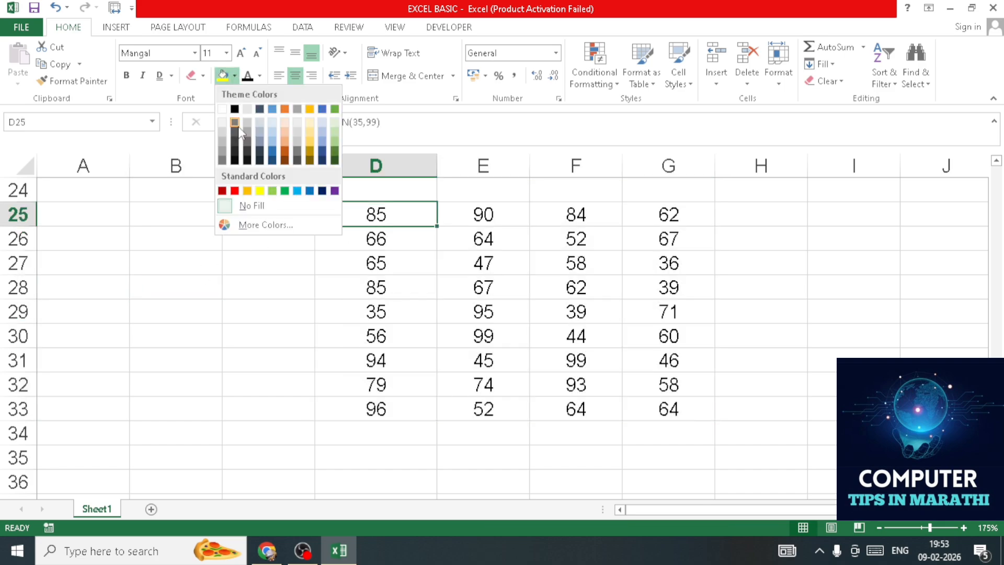
click(260, 190)
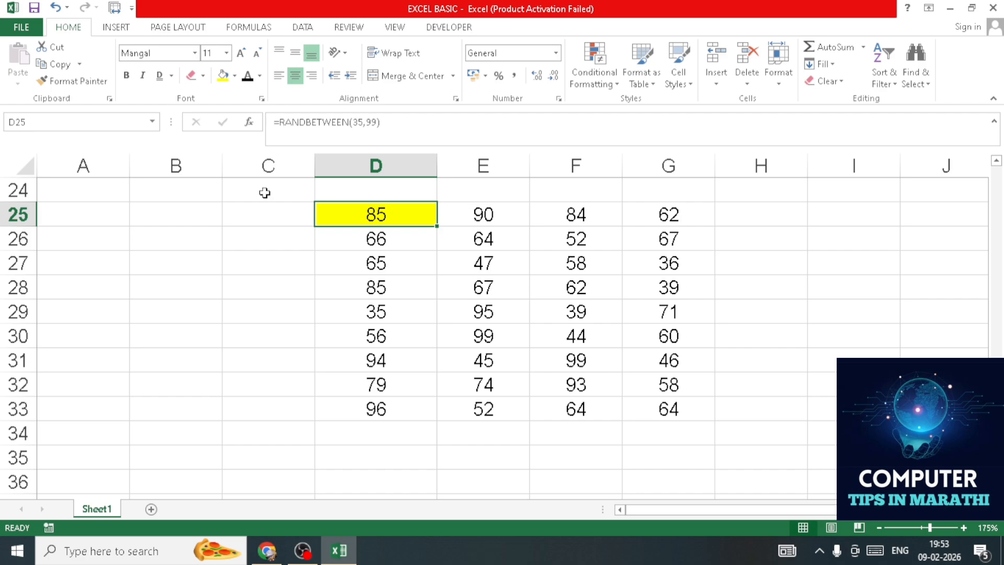
click(398, 327)
Change the font color of the number in cell D28 to standard red
click(374, 287)
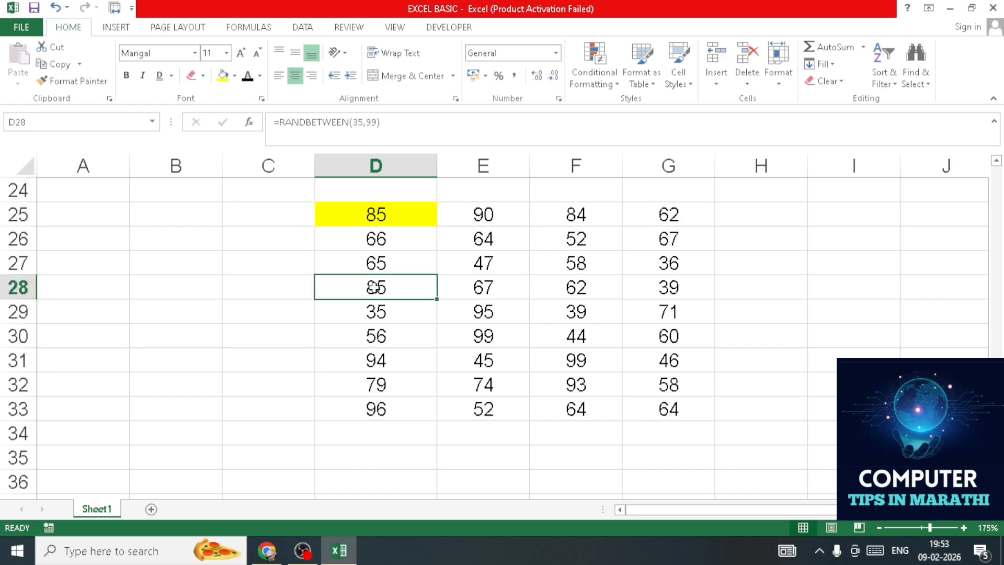
click(260, 77)
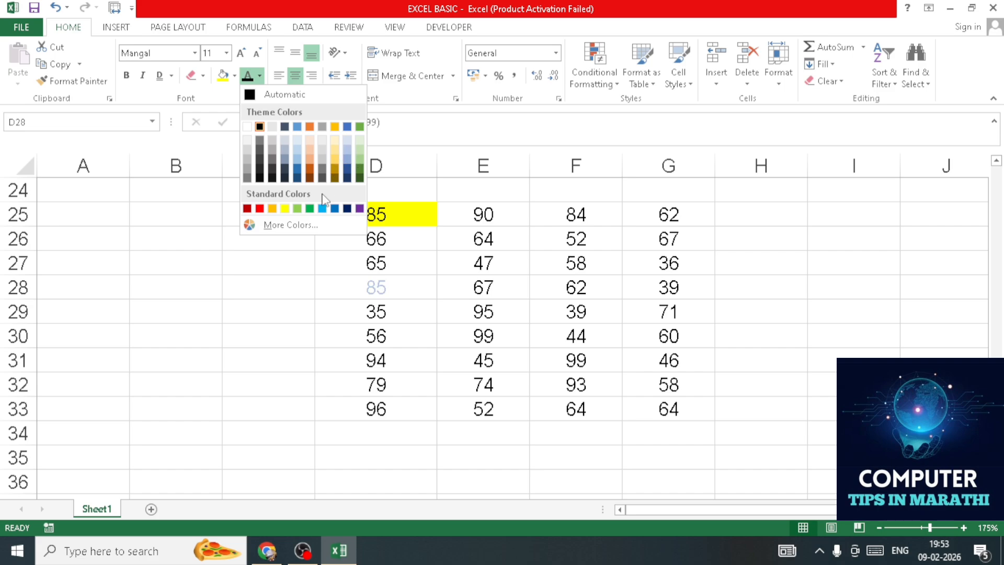
click(260, 209)
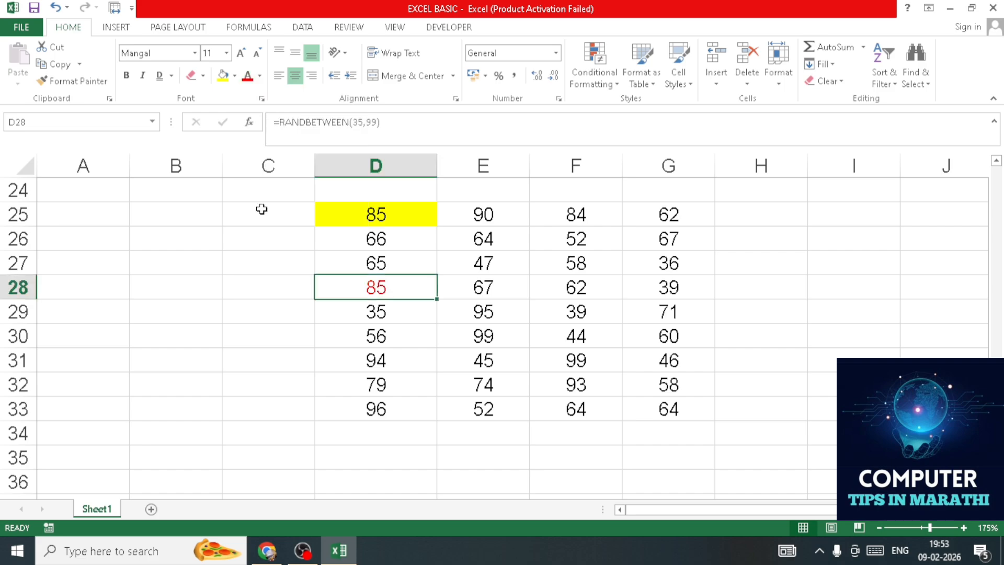
click(303, 366)
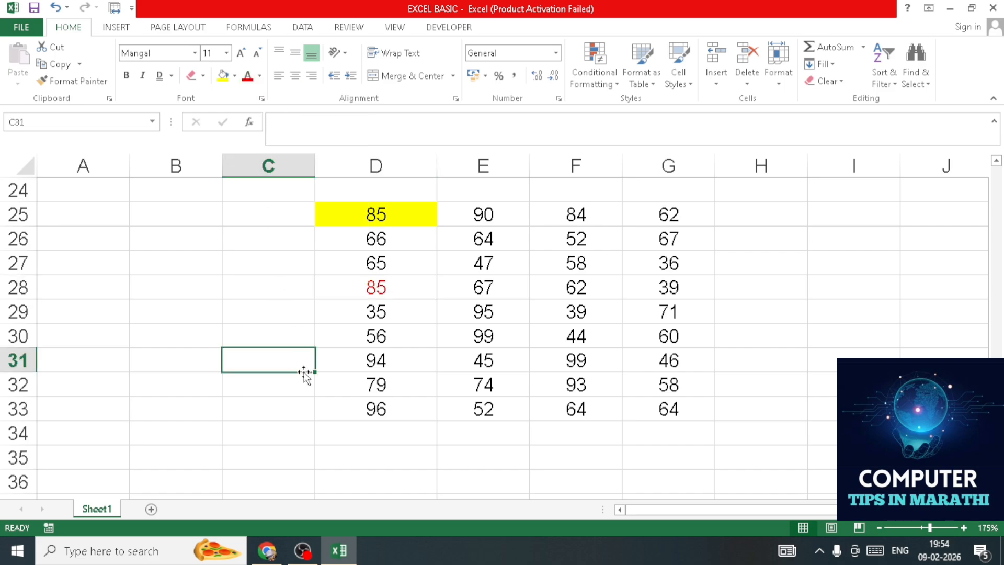